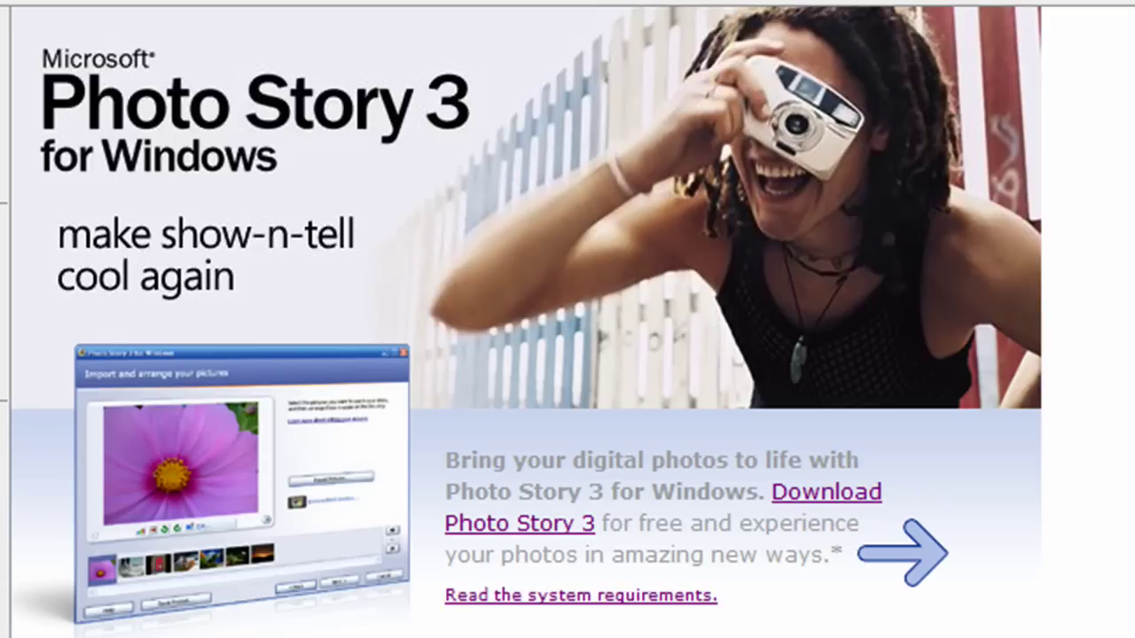
Step: Launch Photo Story 3 from the download page to reach its Begin a new story welcome screen
mouse_move(383, 371)
mouse_down()
mouse_move(621, 520)
mouse_move(1039, 637)
mouse_move(1000, 603)
mouse_move(996, 625)
mouse_up()
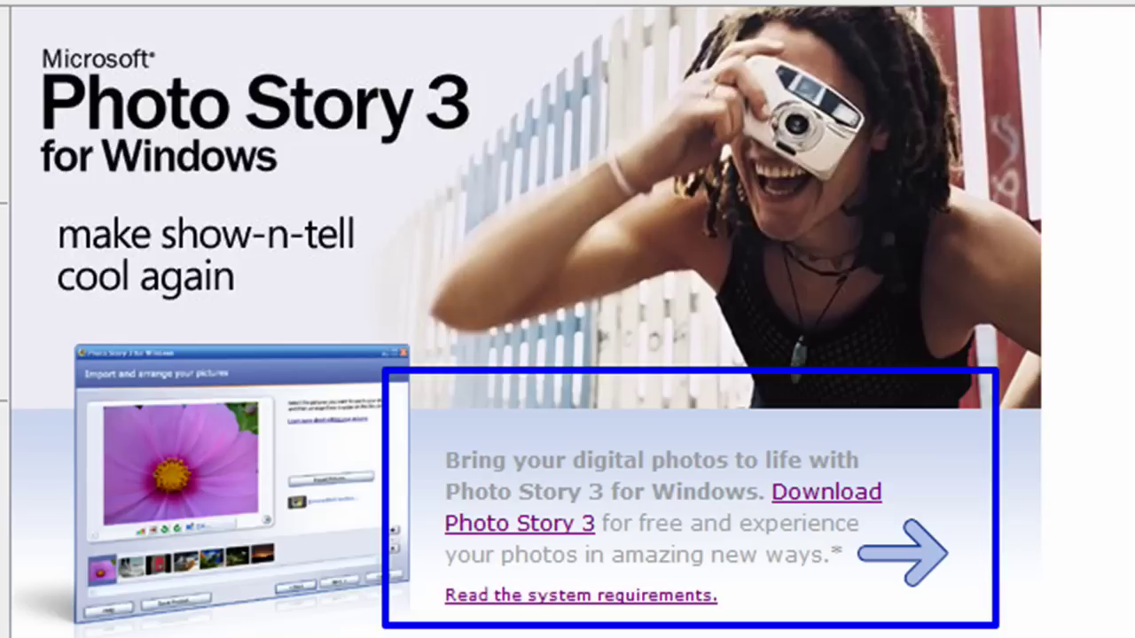
key(Escape)
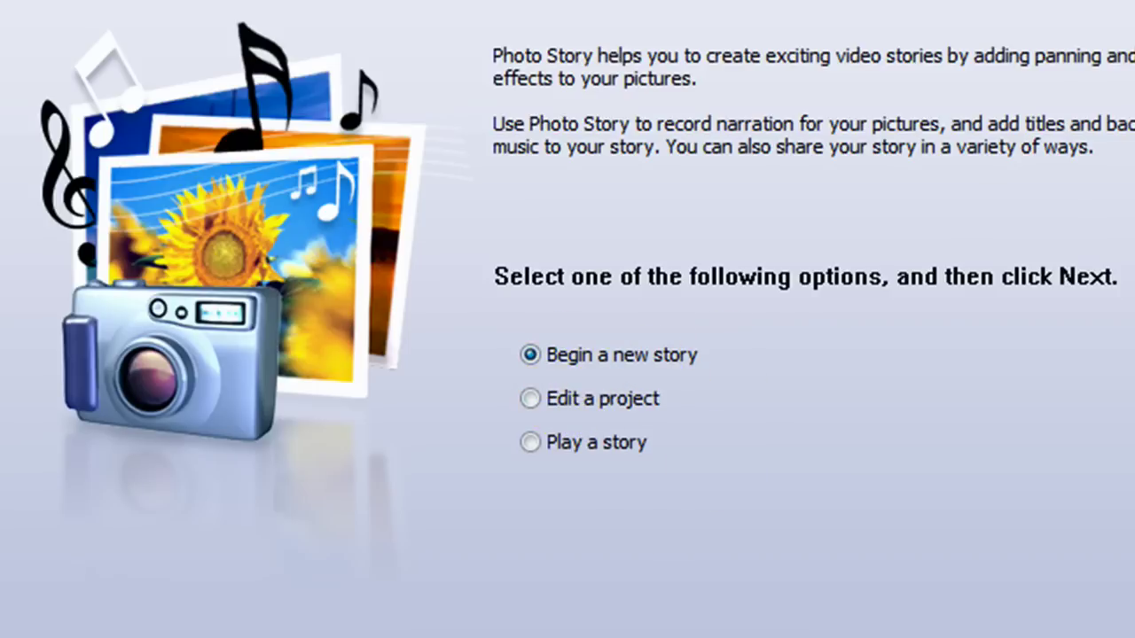
Step: Begin a new story and import all ten Photos-folder pictures, glaciers.jpg through view_from_northsister2.jpg
key(Return)
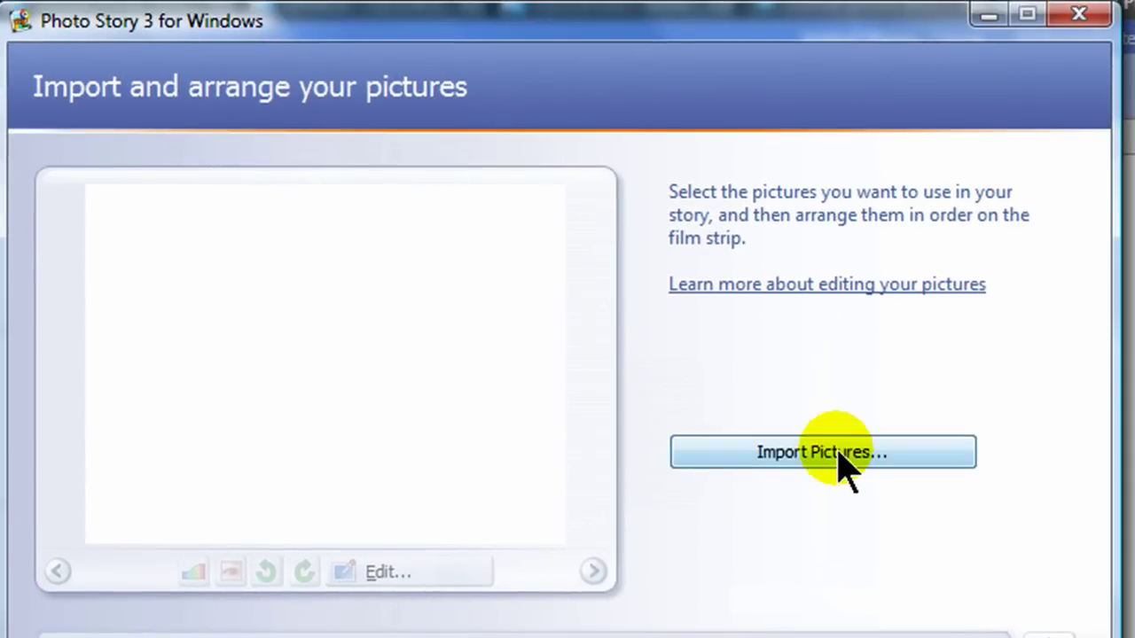
click(840, 456)
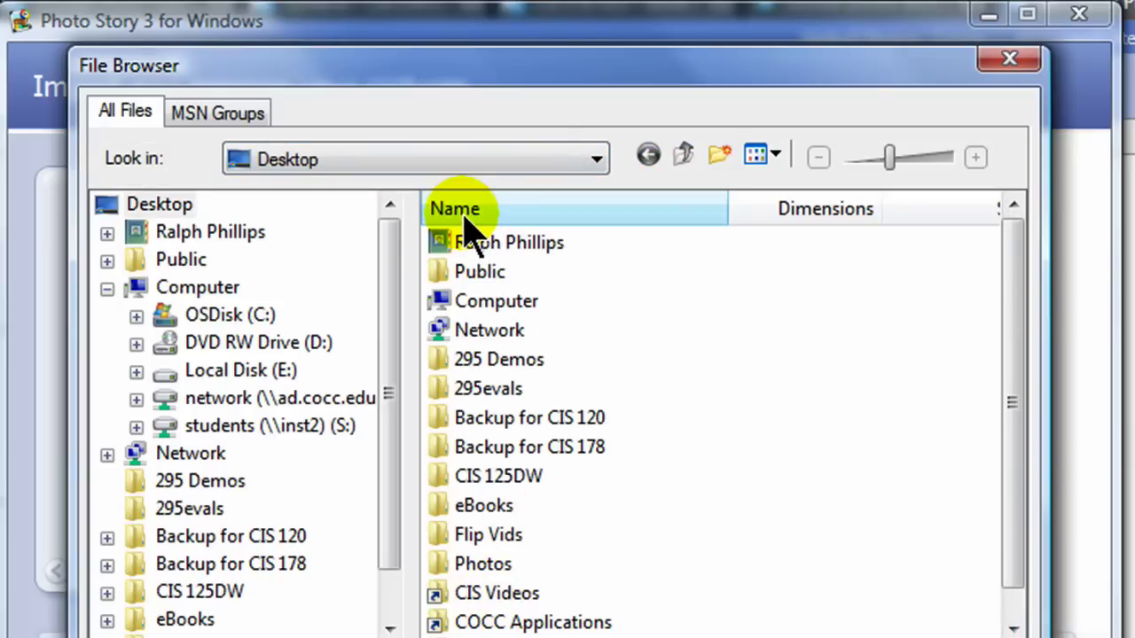
double_click(483, 564)
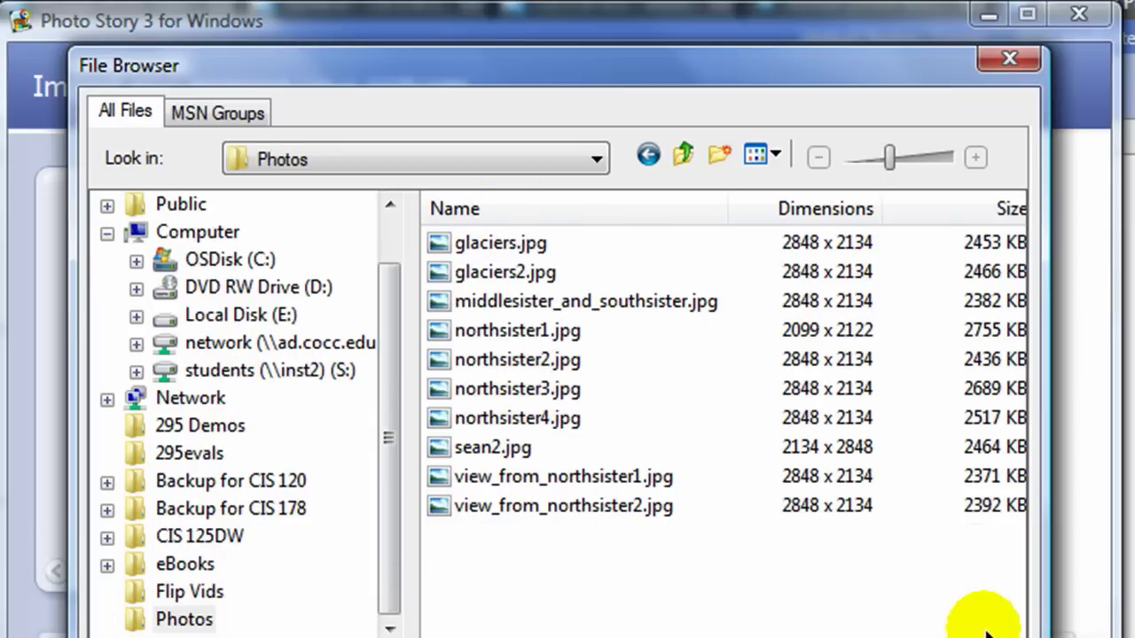
drag(1041, 613, 1131, 620)
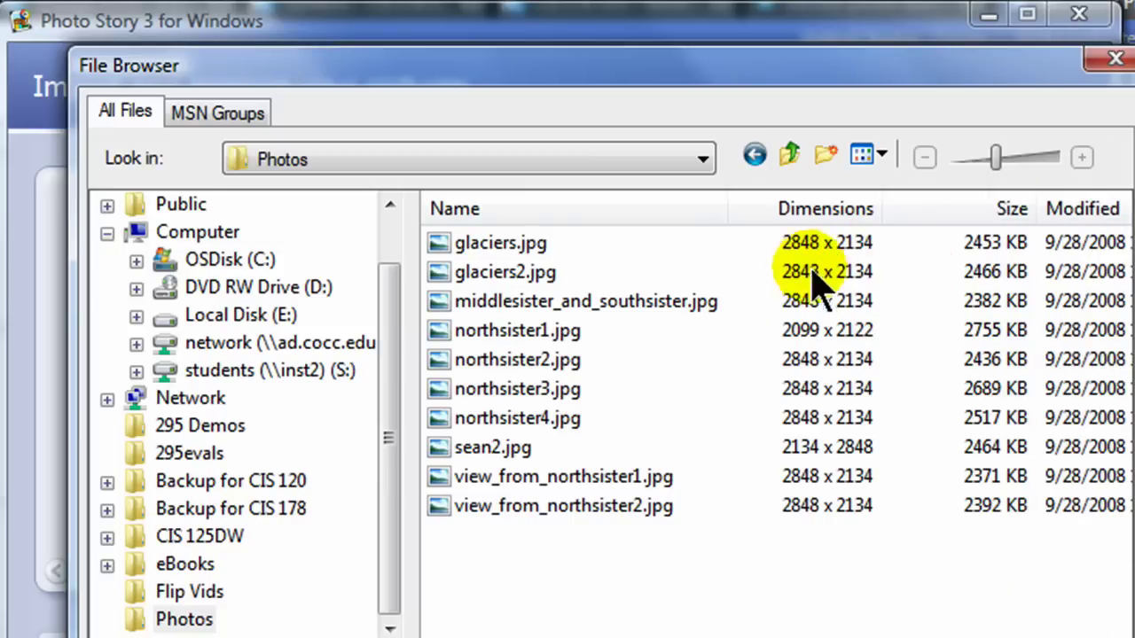
click(501, 245)
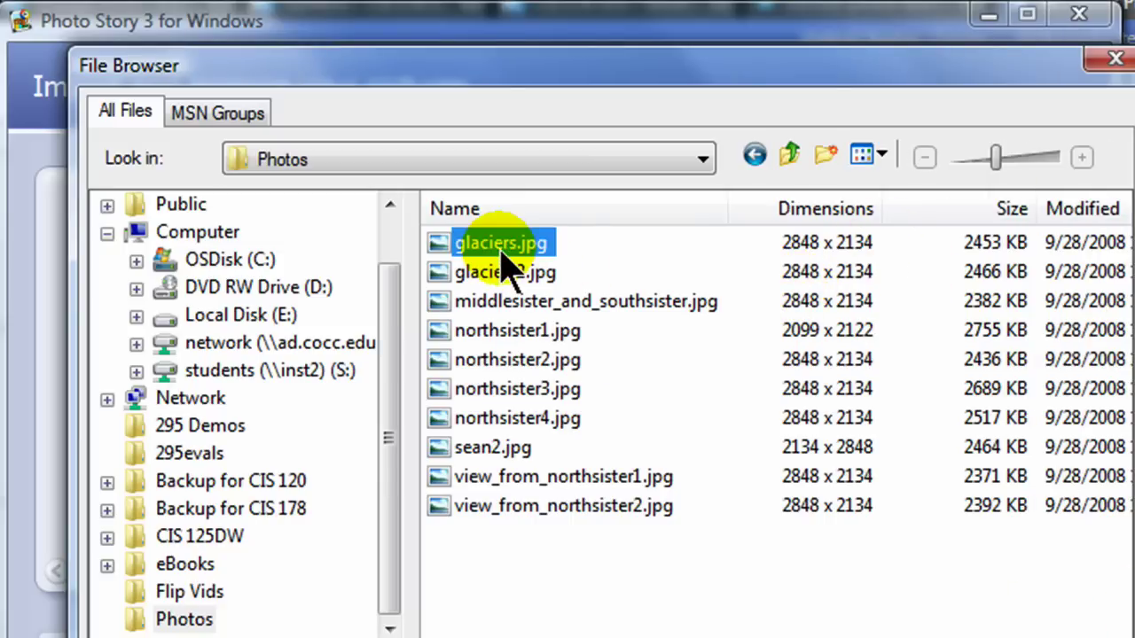
shift+click(488, 504)
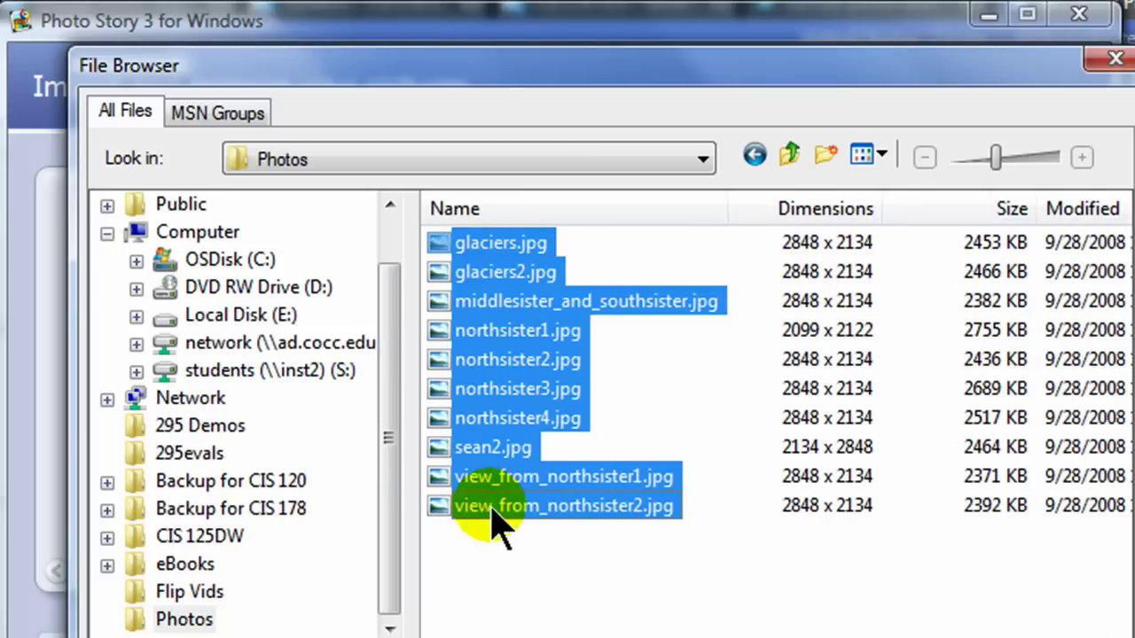
click(761, 631)
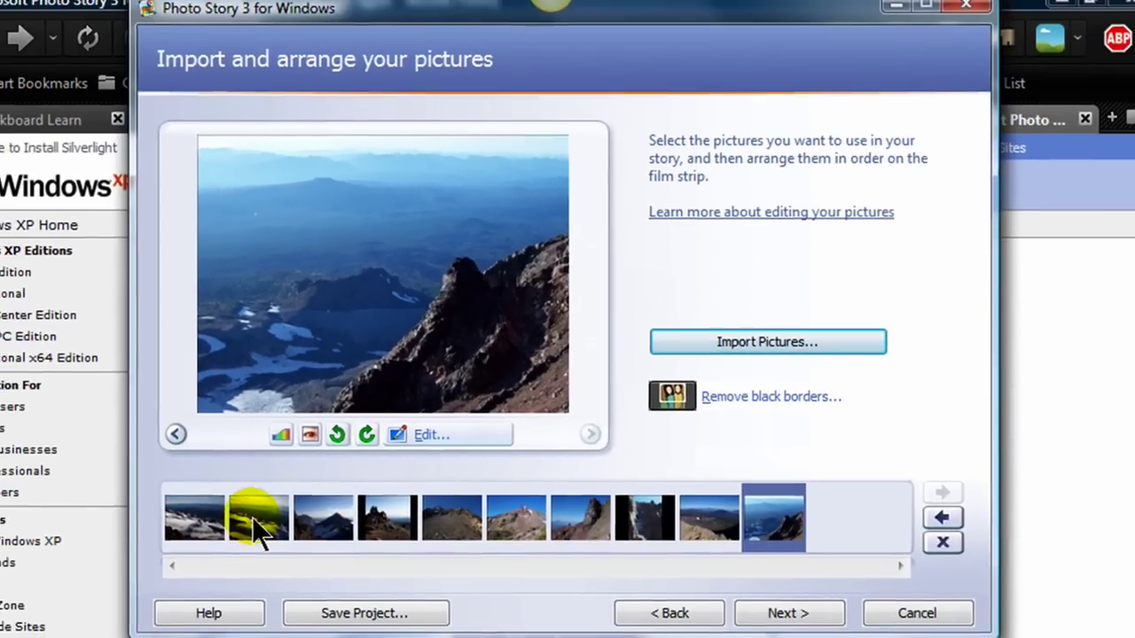
Step: Drag the rocky slope photo to the front of the film strip
click(149, 521)
click(201, 527)
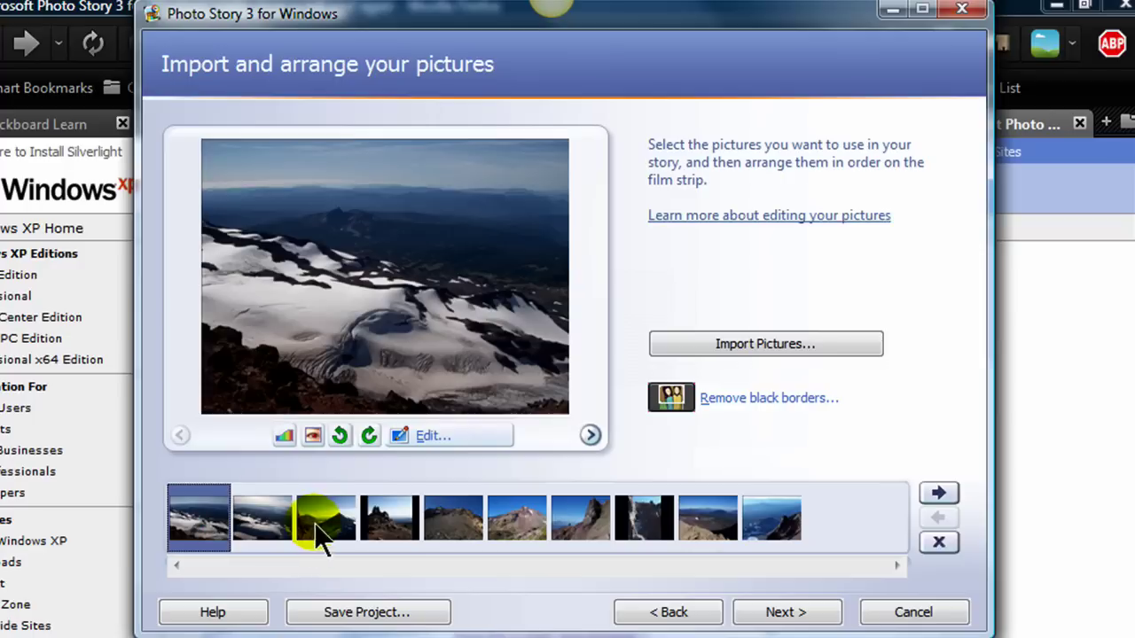
click(318, 531)
click(445, 530)
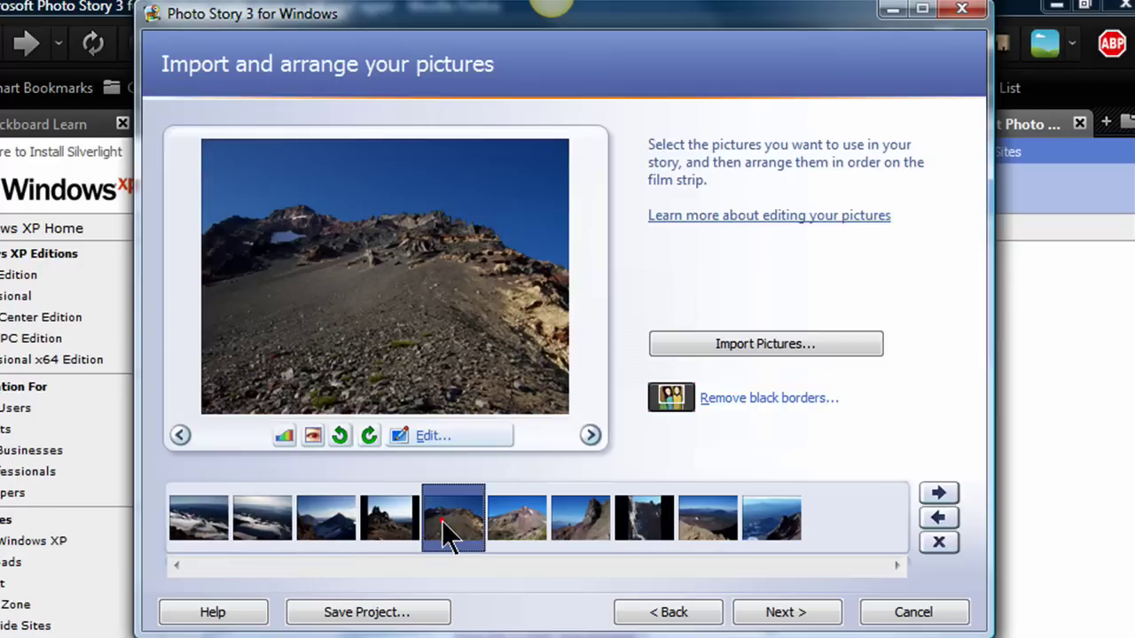
drag(449, 529, 350, 528)
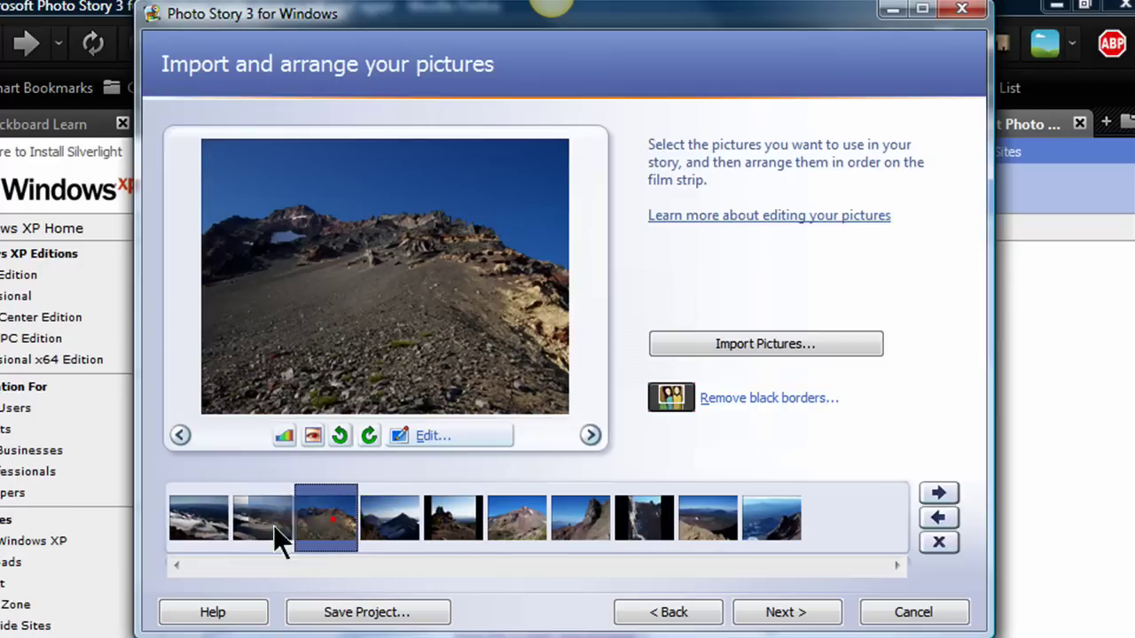
click(196, 538)
drag(196, 537, 374, 530)
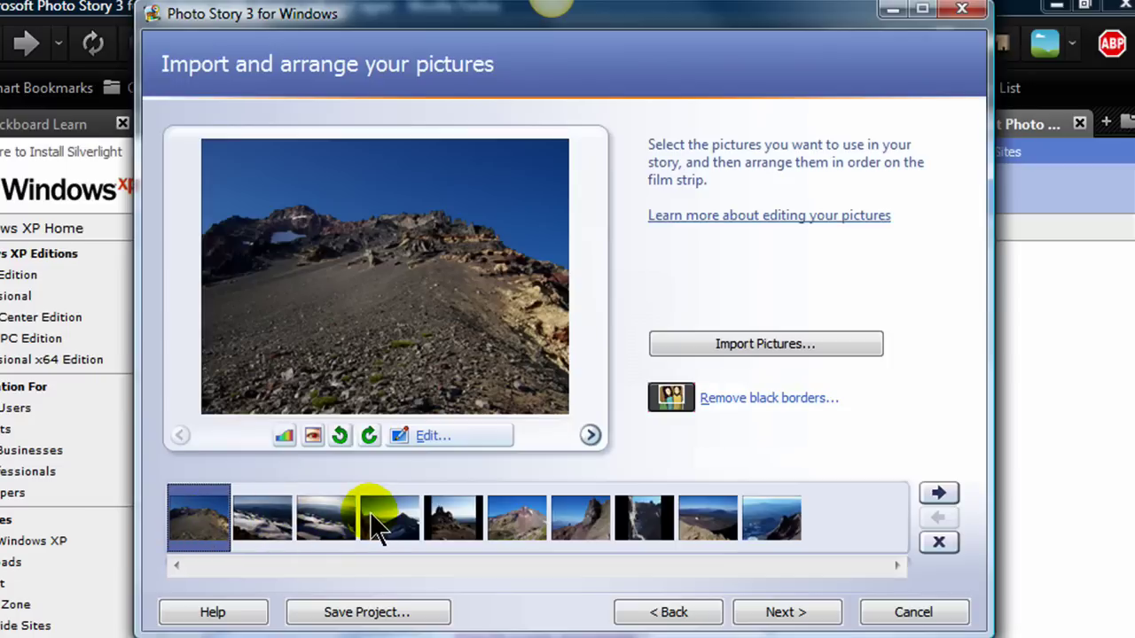
drag(374, 530, 324, 329)
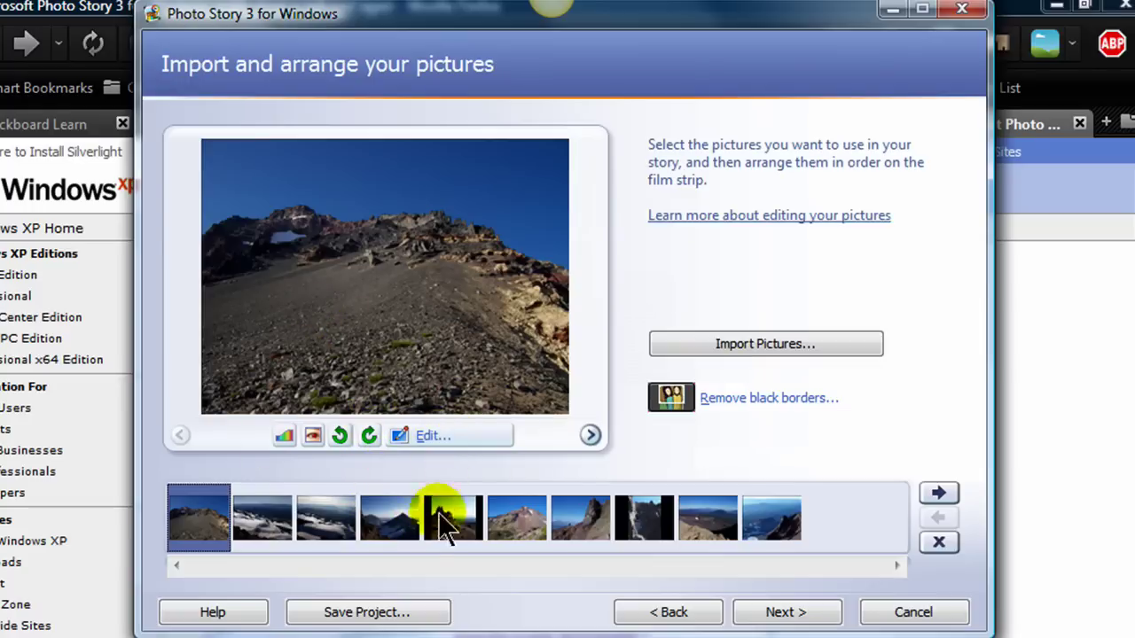
Step: Preview the remaining thumbnails through the last photo to check the new order
click(390, 519)
drag(330, 523, 512, 539)
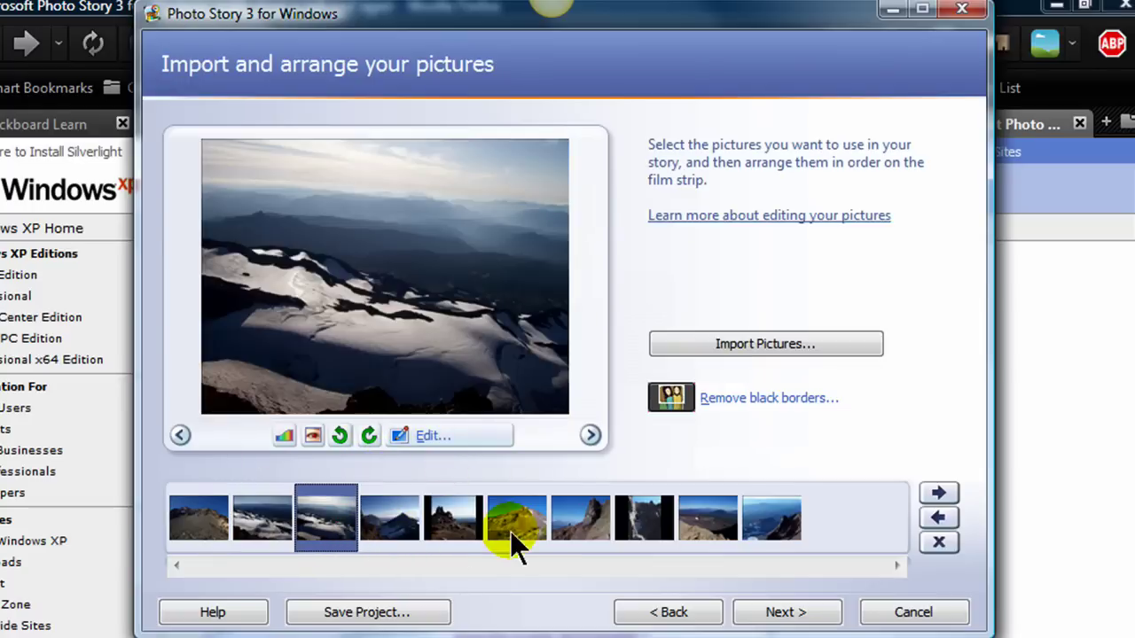
click(567, 525)
click(660, 524)
click(700, 523)
click(772, 532)
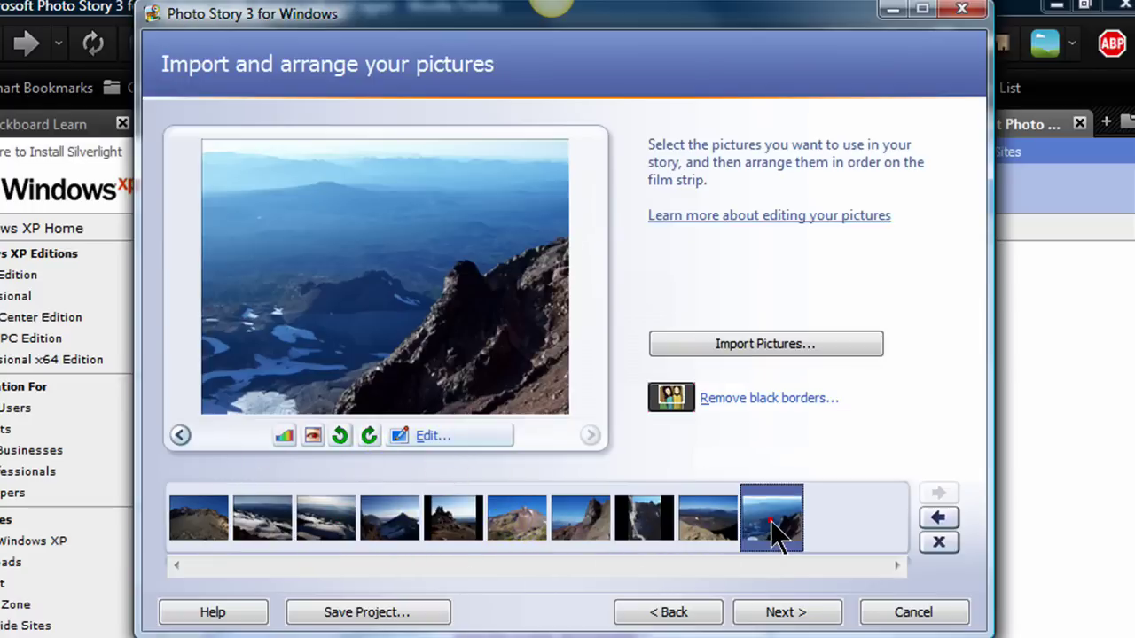
drag(778, 532, 349, 497)
Step: Continue past the black-borders warning, keeping the borders, to the Add a title page
click(785, 610)
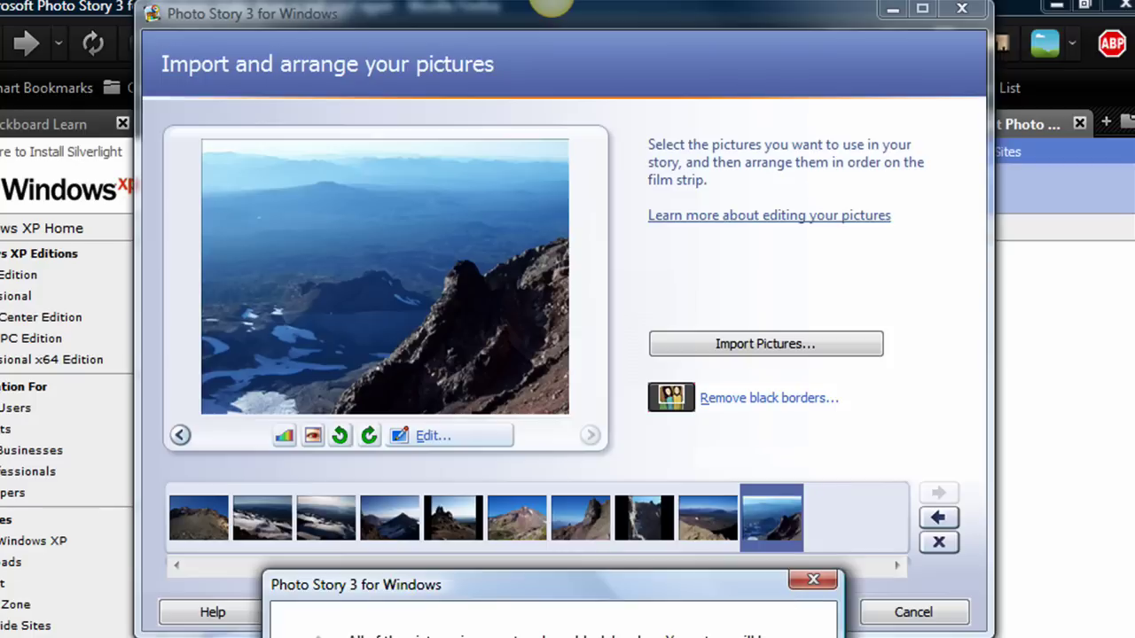
drag(684, 588, 716, 188)
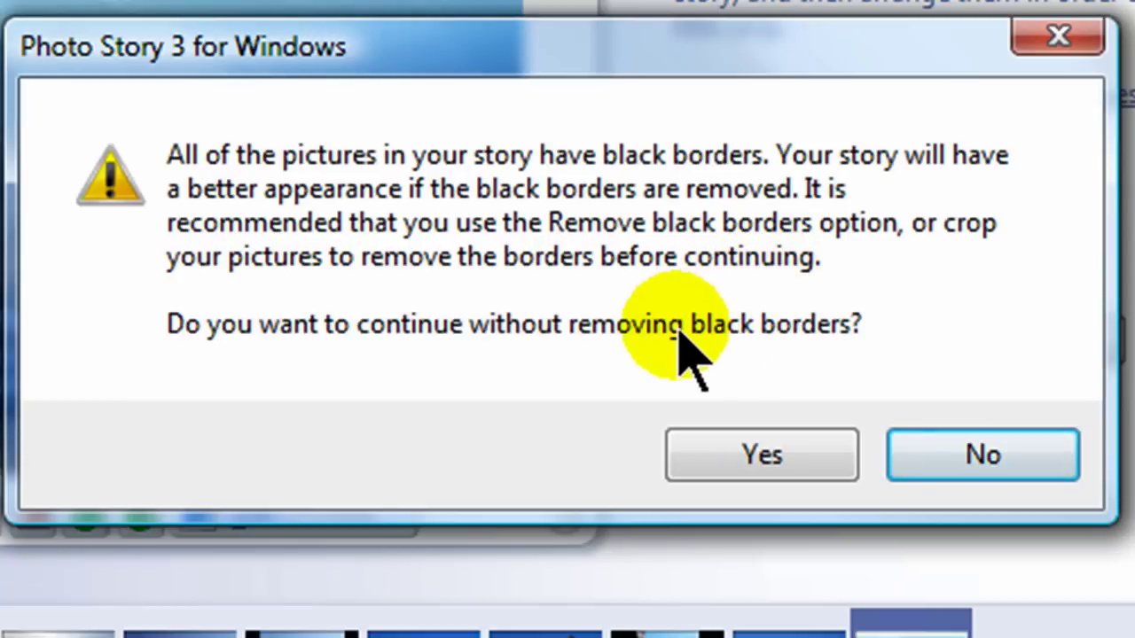
click(771, 459)
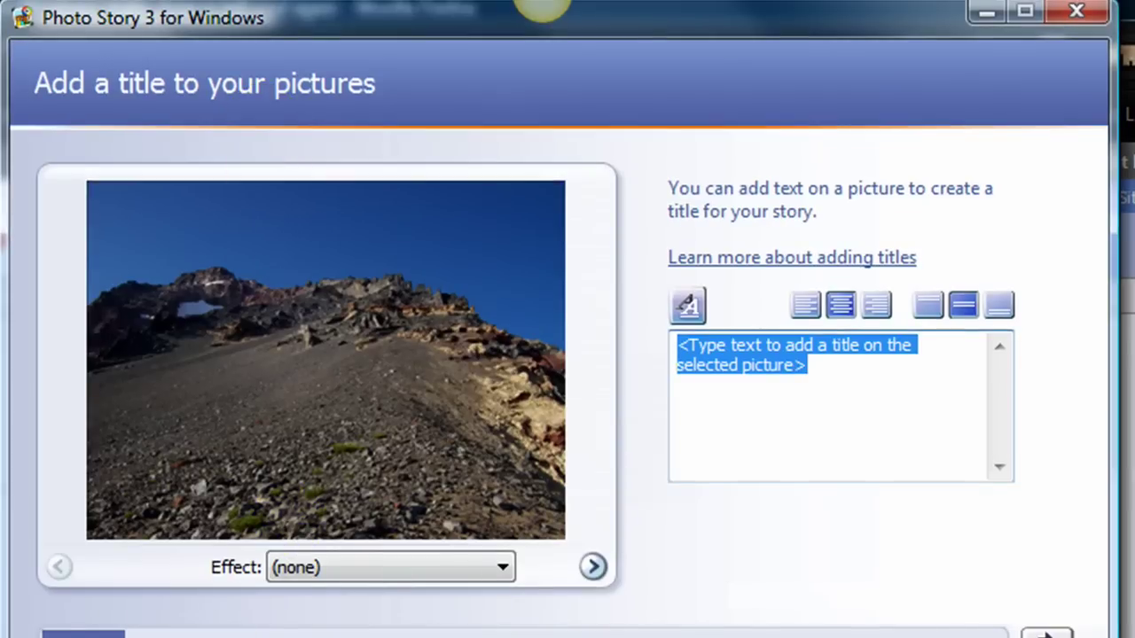
Step: Step through the thumbnails and pick the vertical rock-climbing photo for titling
click(248, 635)
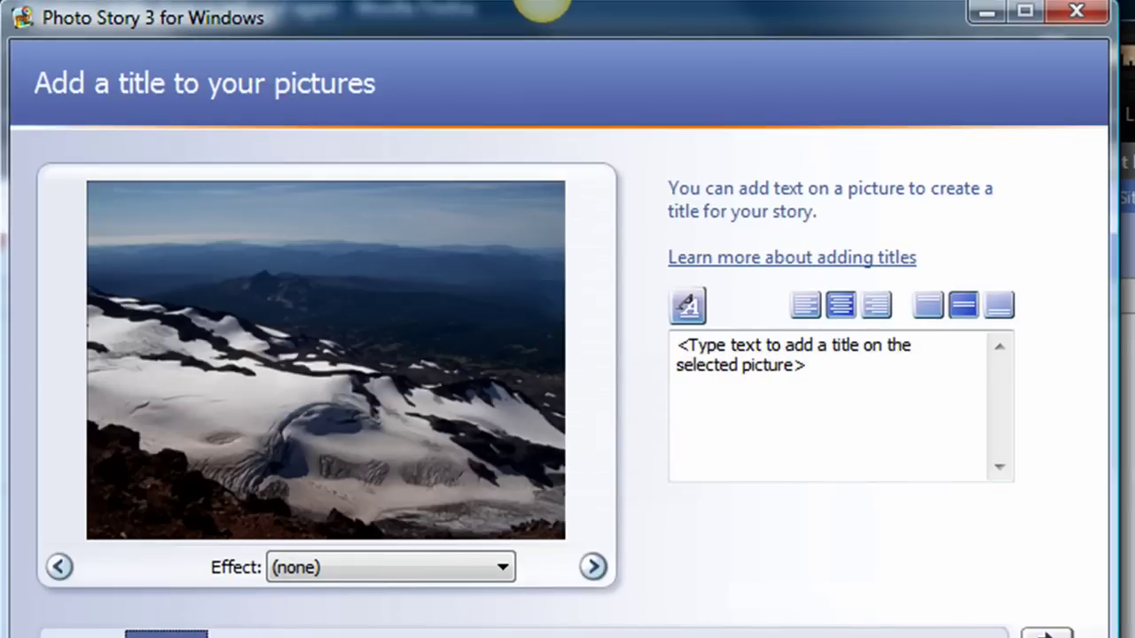
click(331, 635)
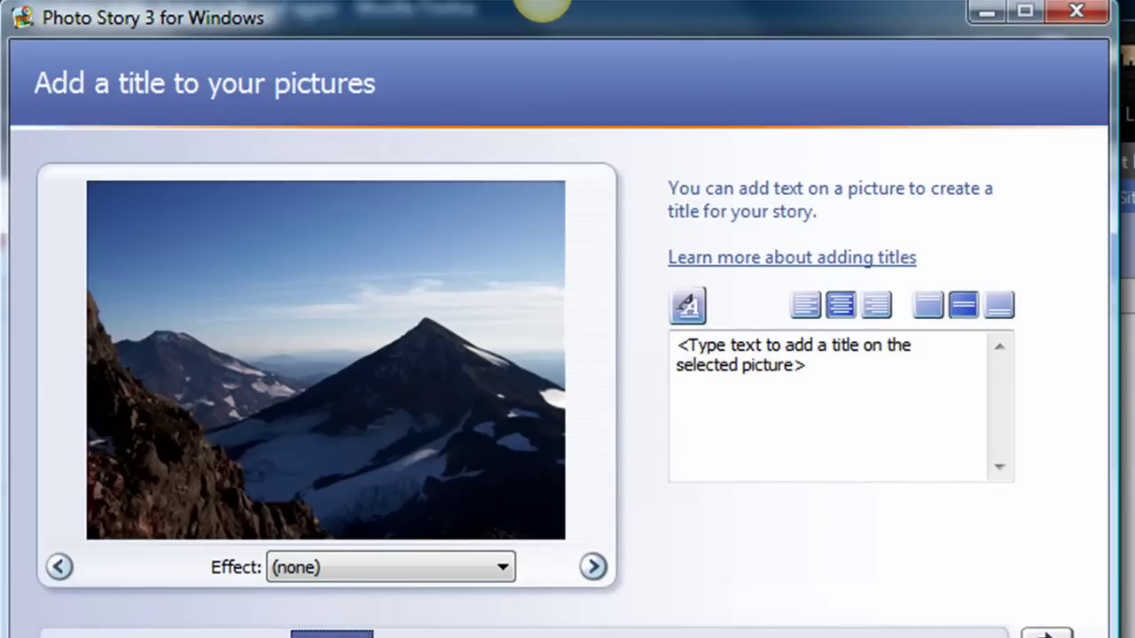
click(496, 635)
click(579, 635)
click(665, 634)
click(745, 635)
click(829, 635)
click(663, 635)
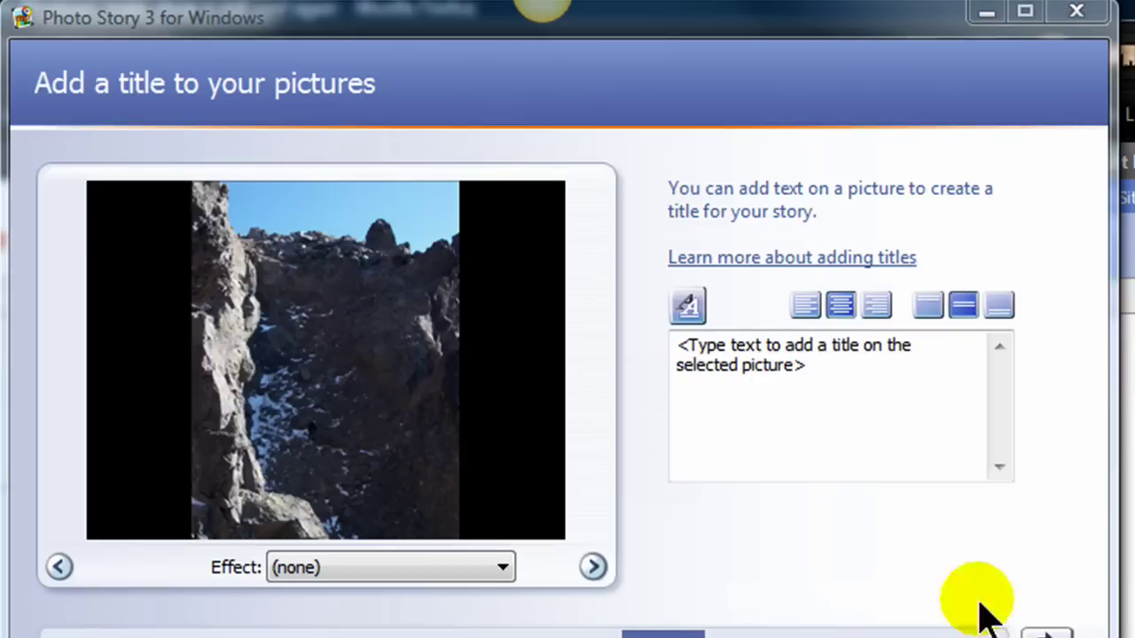
Step: Title it with the climber's name plus 'climbing North Sister', breaking the line before 'North'
click(824, 373)
click(816, 405)
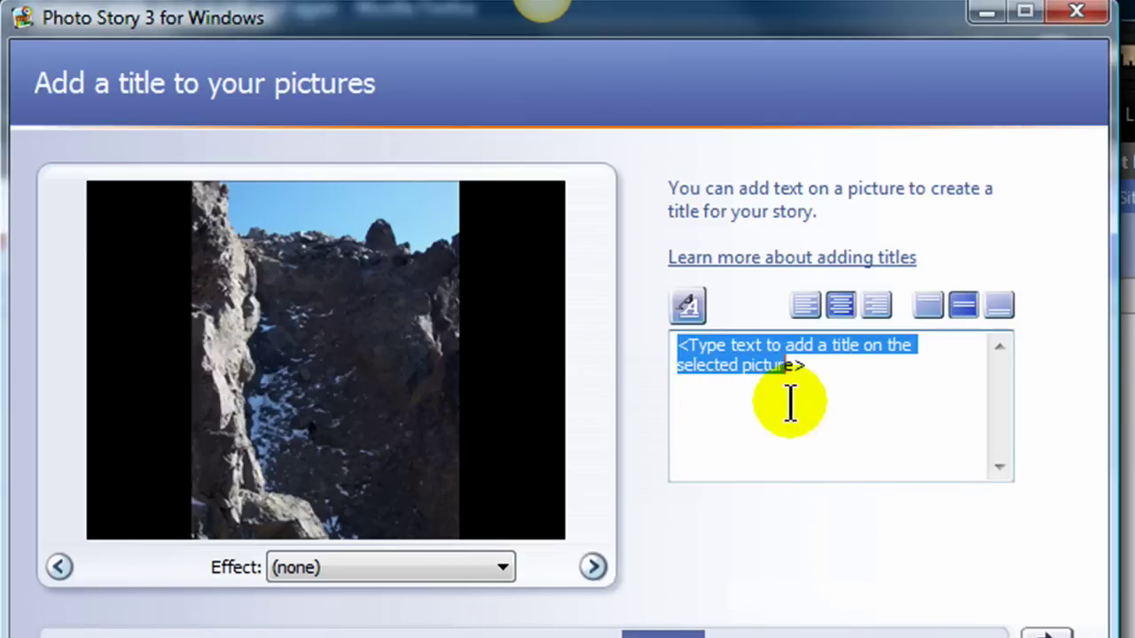
text(Sean cli)
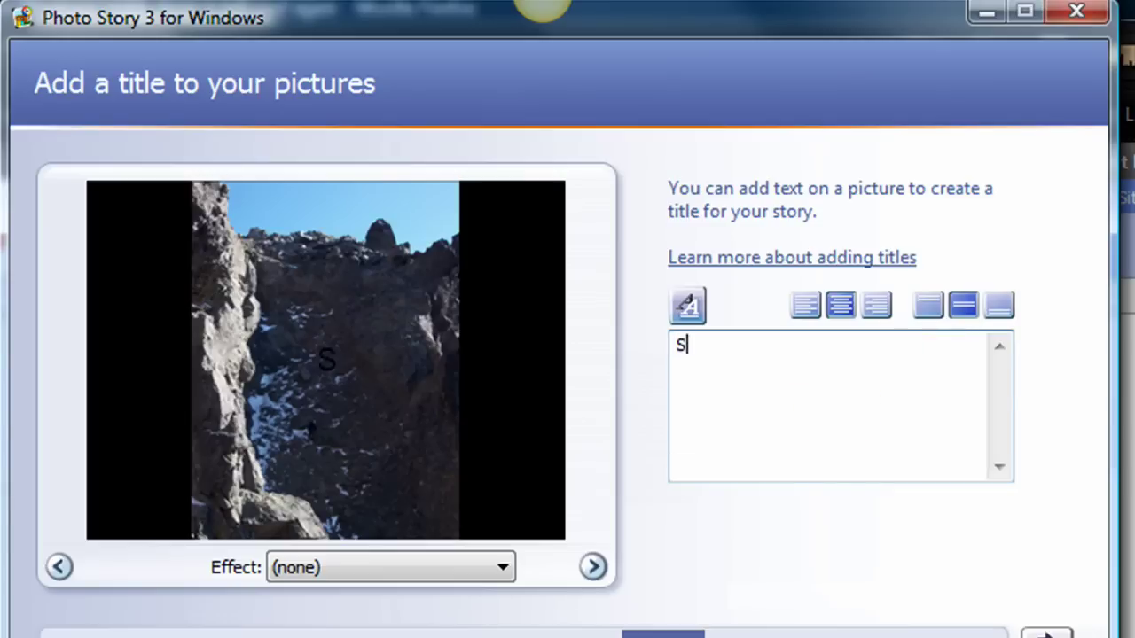
key(BackSpace)
key(BackSpace)
text(limbing North Sister)
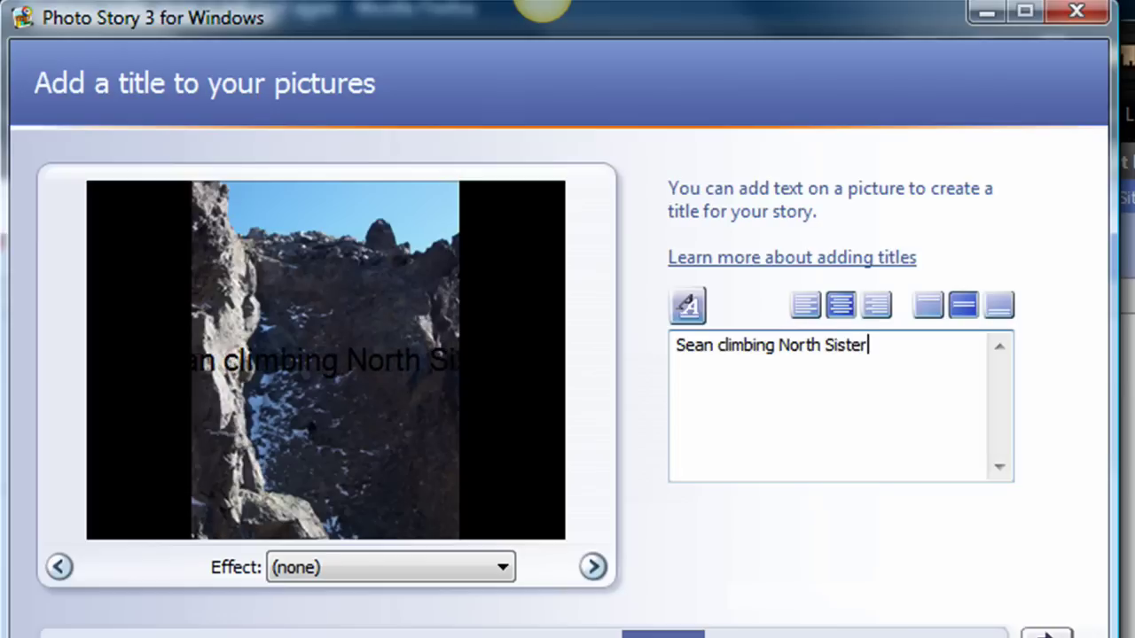
click(778, 345)
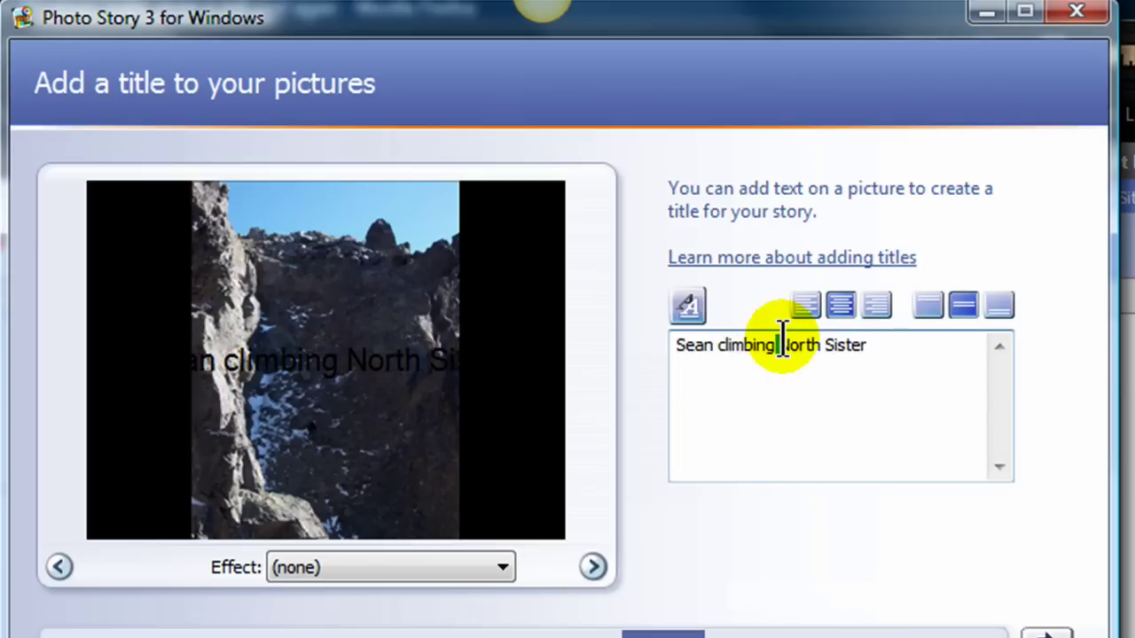
key(Return)
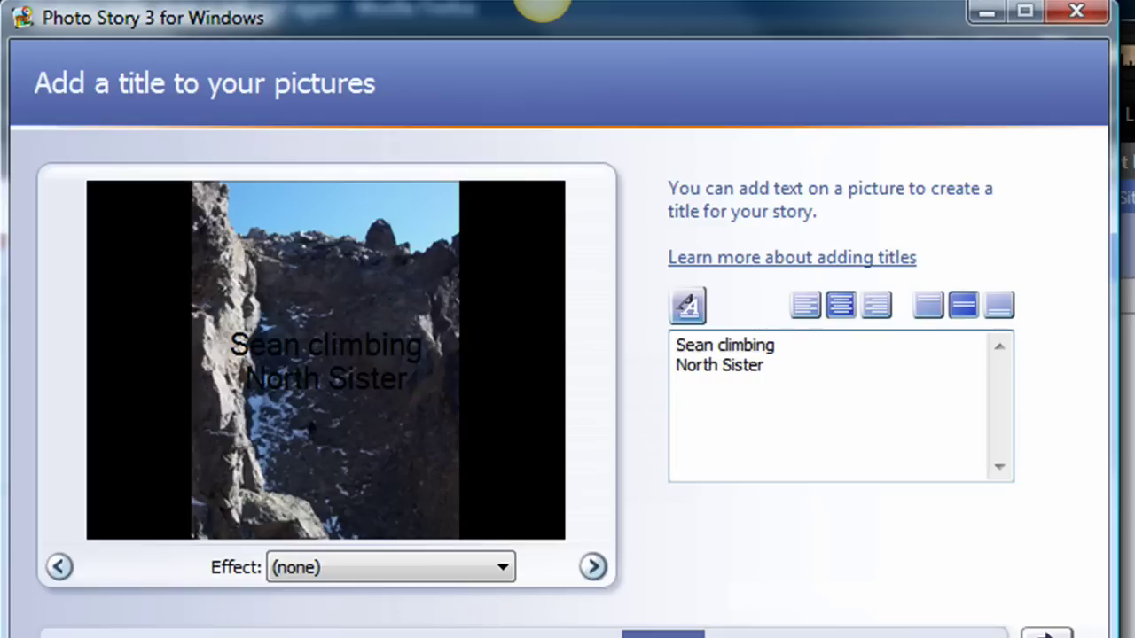
drag(804, 367, 593, 337)
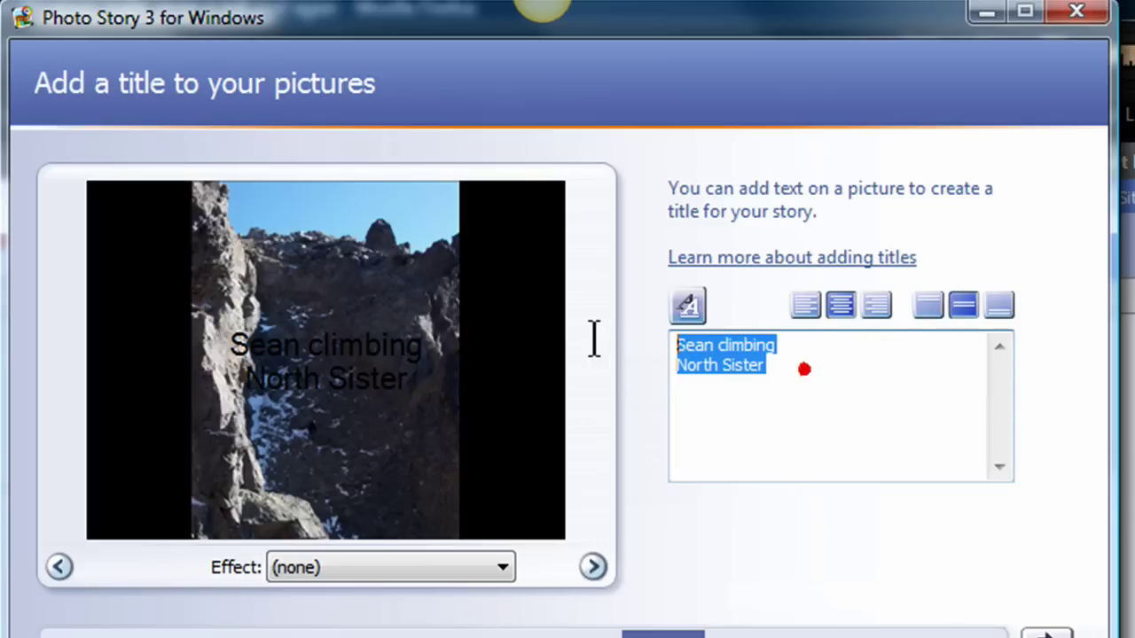
Step: Set the title's font colour to Yellow in the Font dialog
click(687, 306)
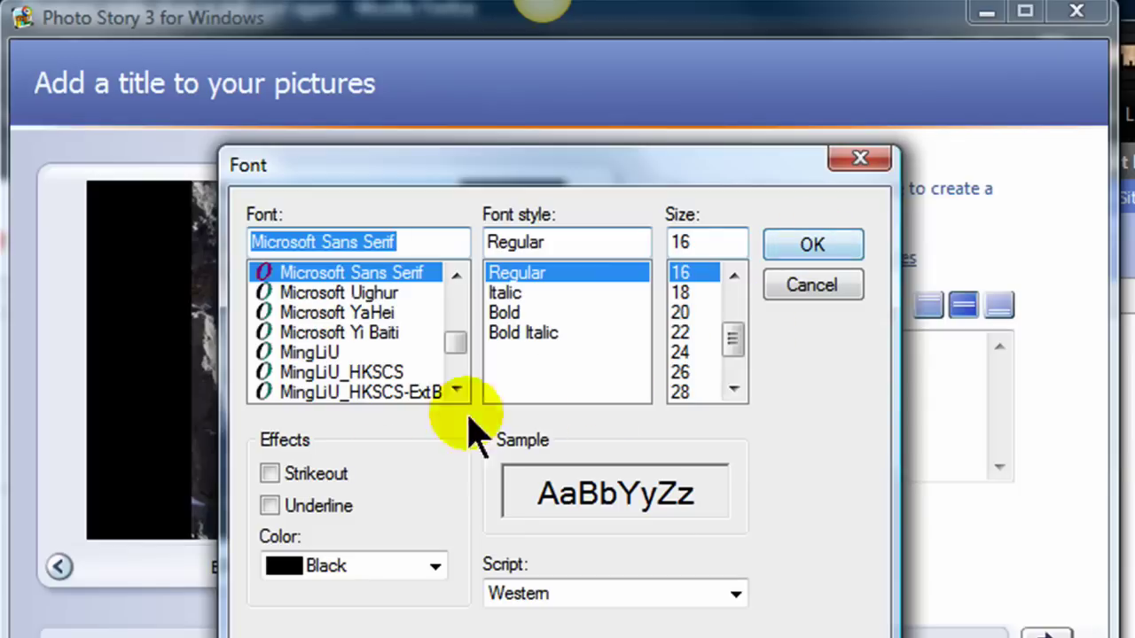
click(381, 567)
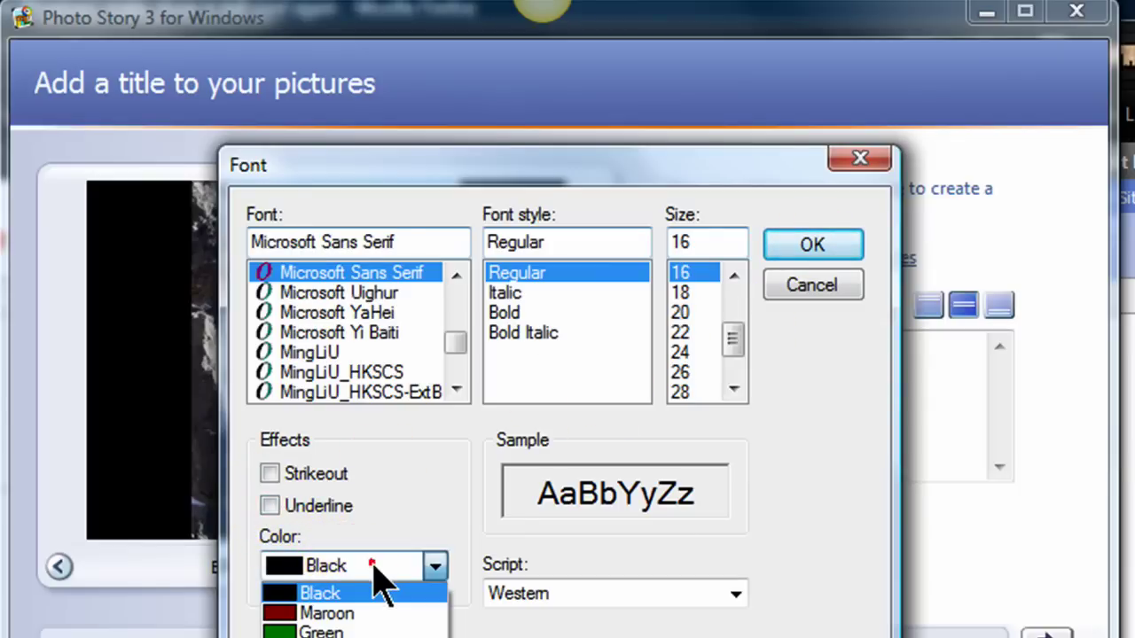
key(y)
key(Return)
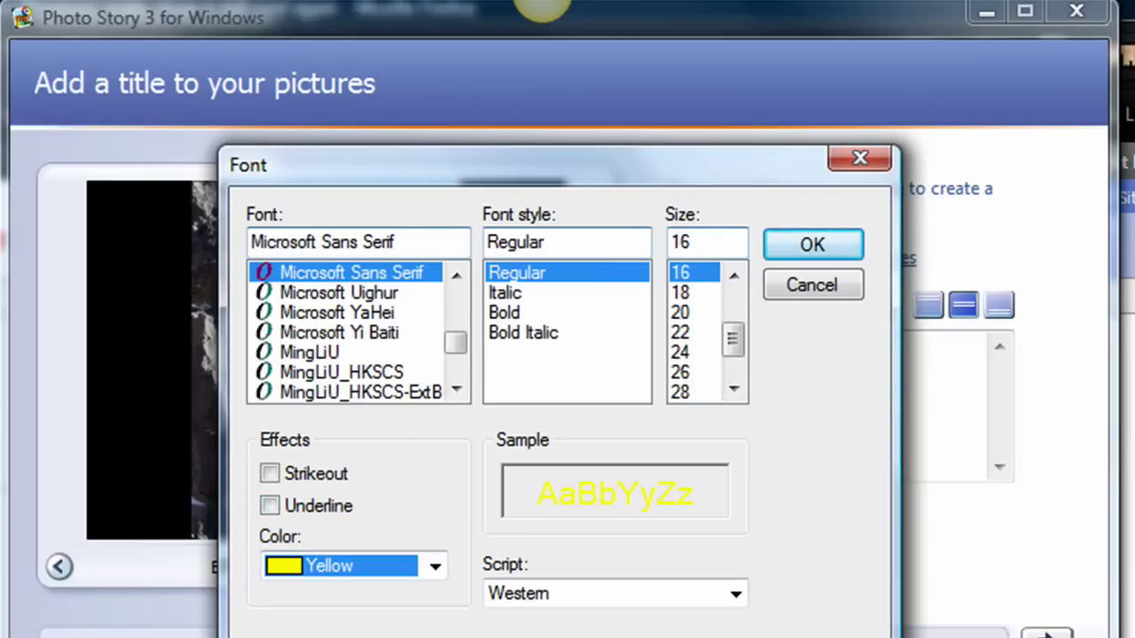
click(810, 248)
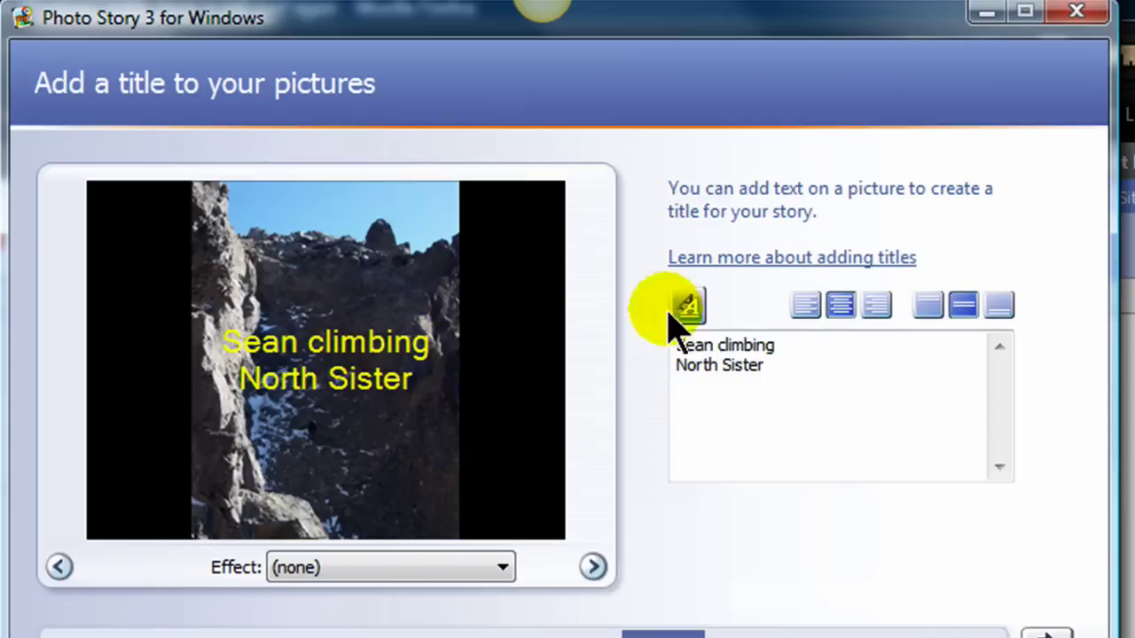
Step: Align the two-line title to the top of the picture
click(774, 355)
drag(783, 357, 646, 349)
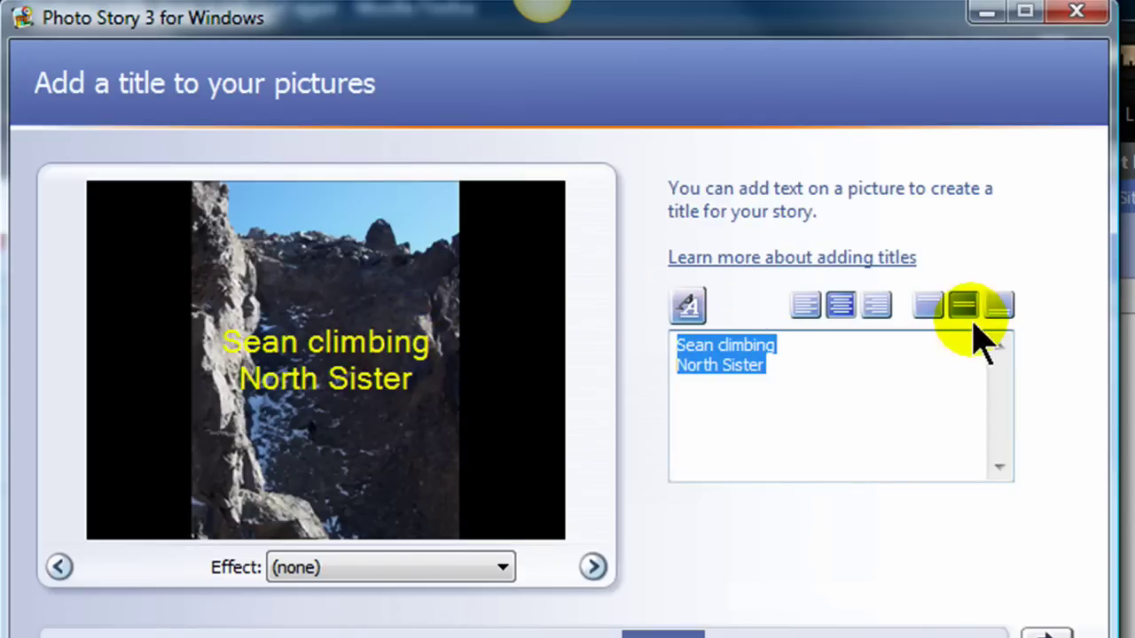
click(928, 305)
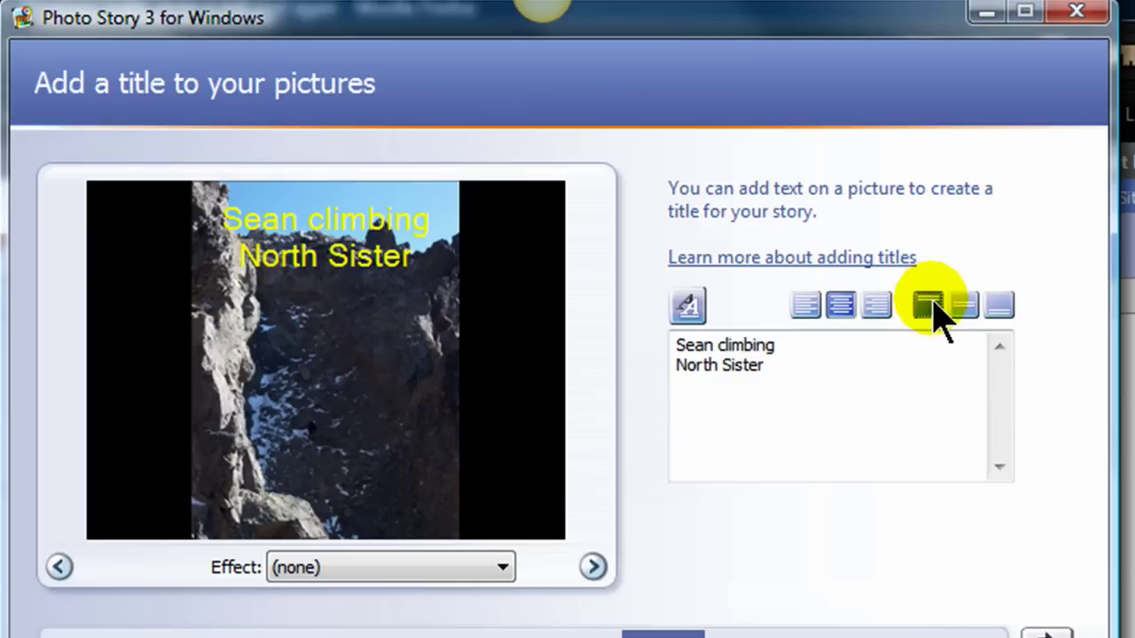
click(796, 375)
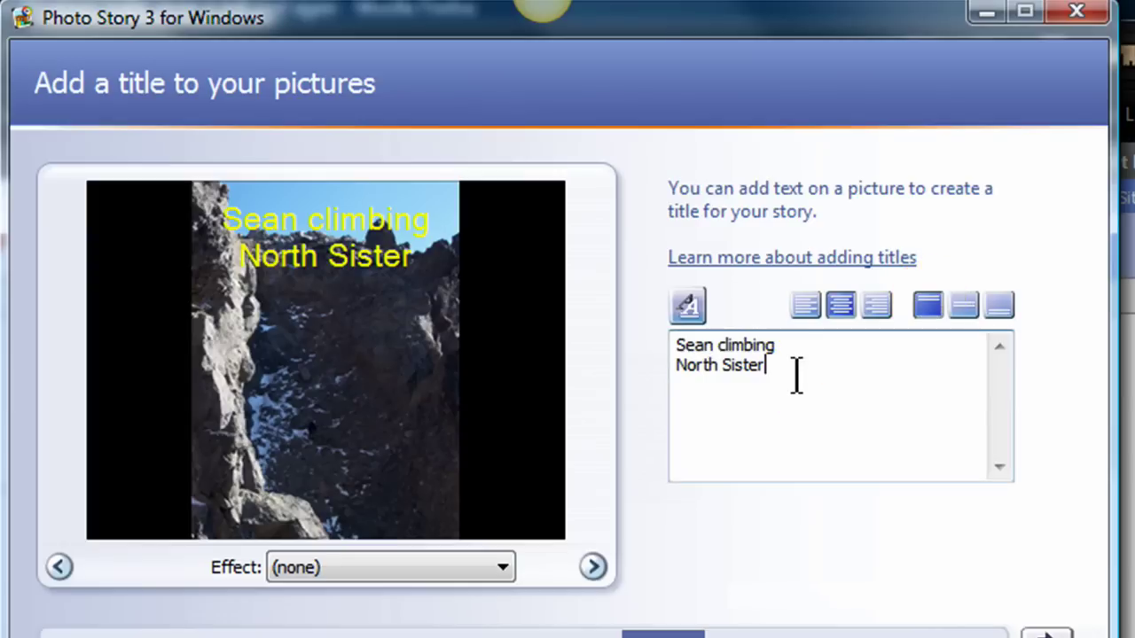
click(998, 307)
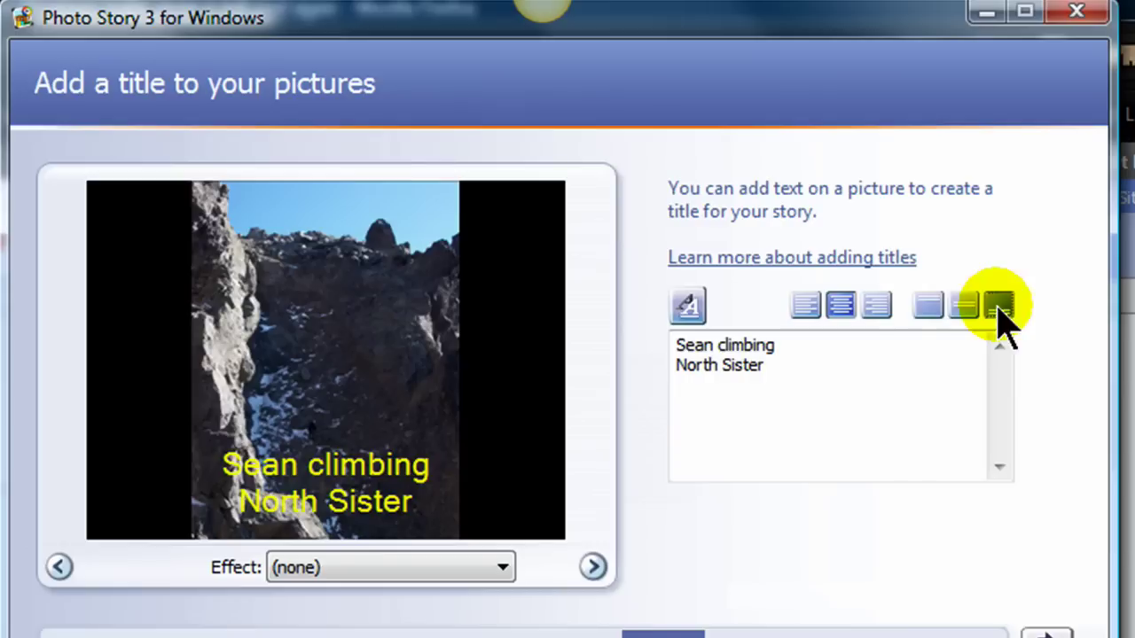
click(928, 305)
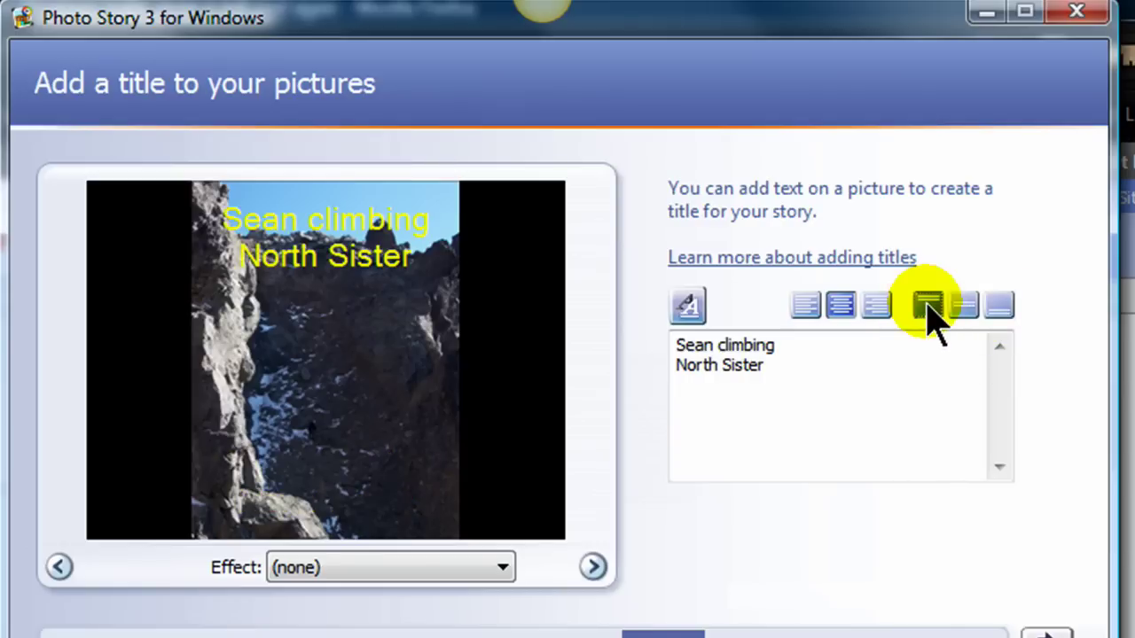
click(483, 575)
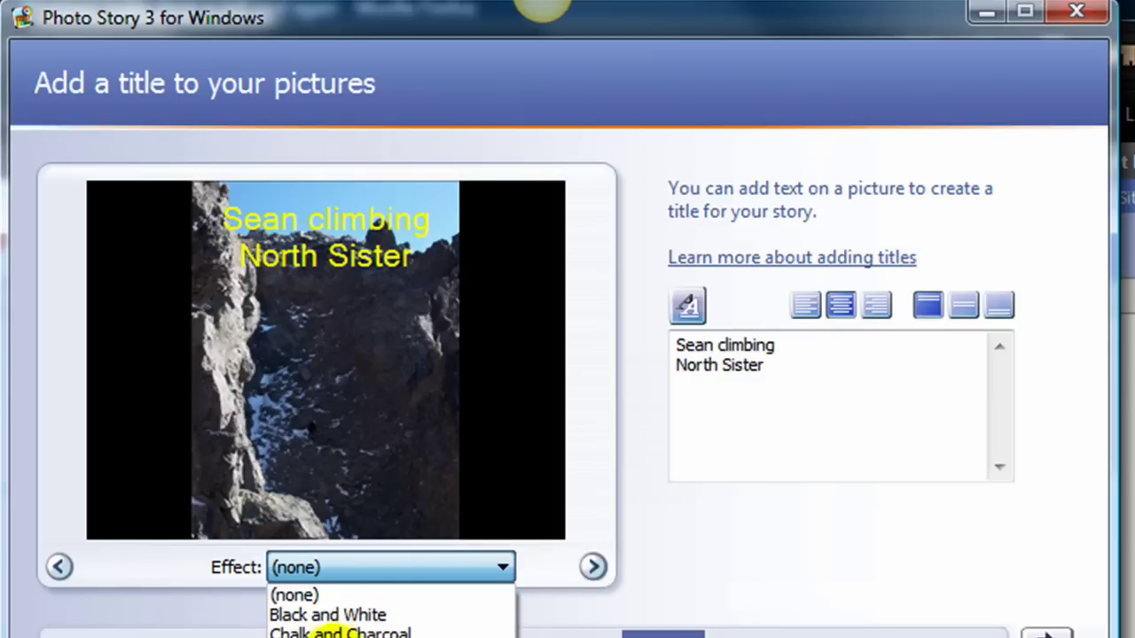
click(332, 635)
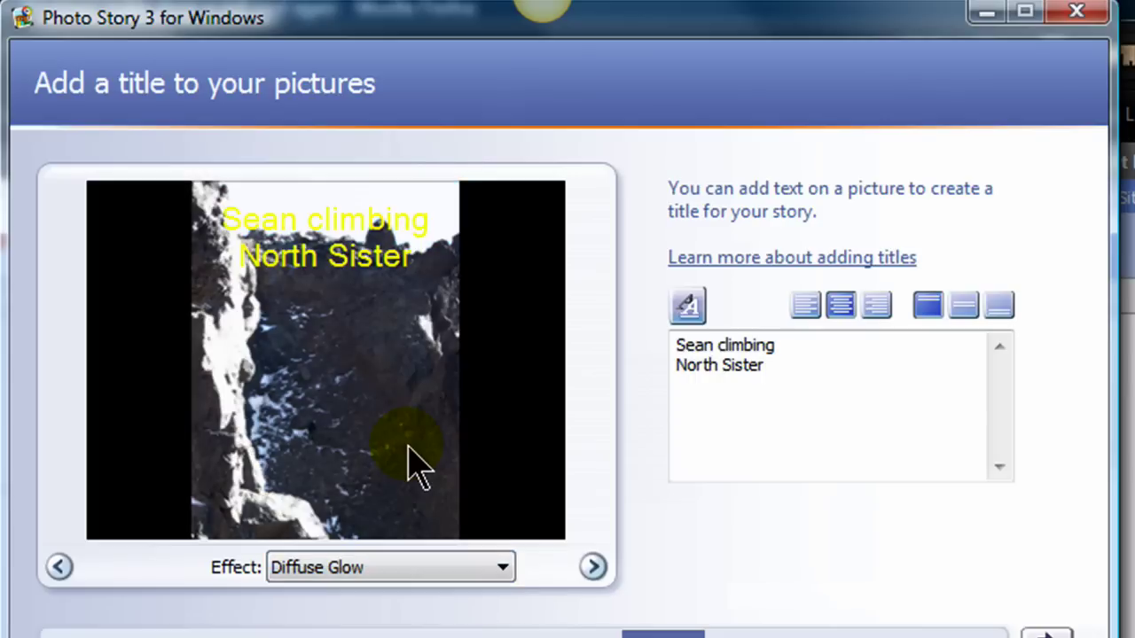
click(502, 576)
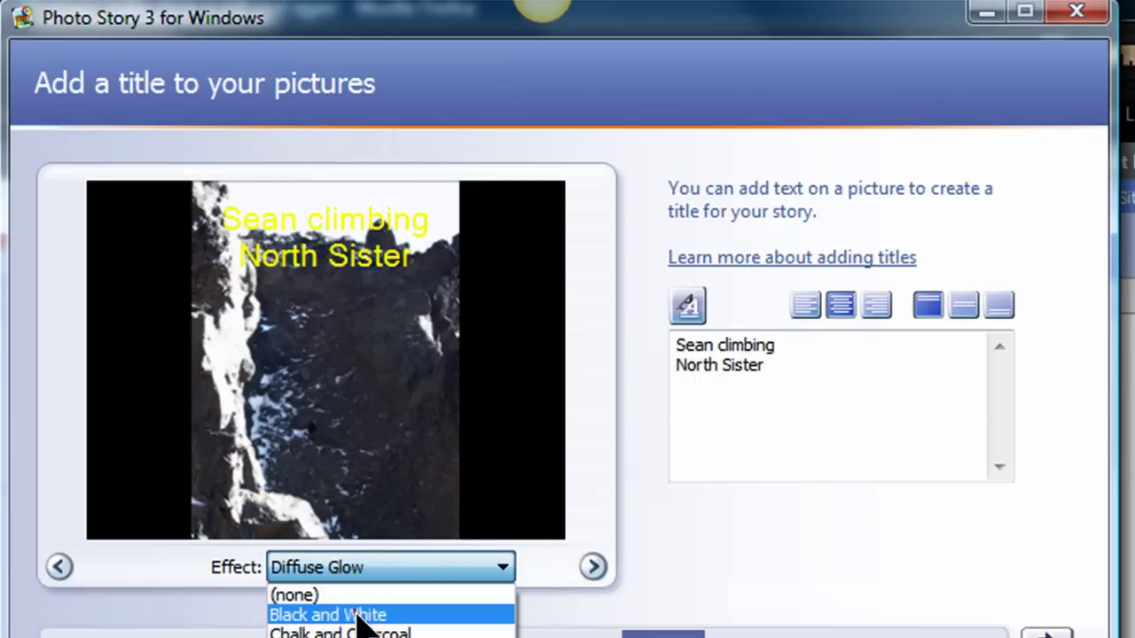
click(363, 611)
click(499, 574)
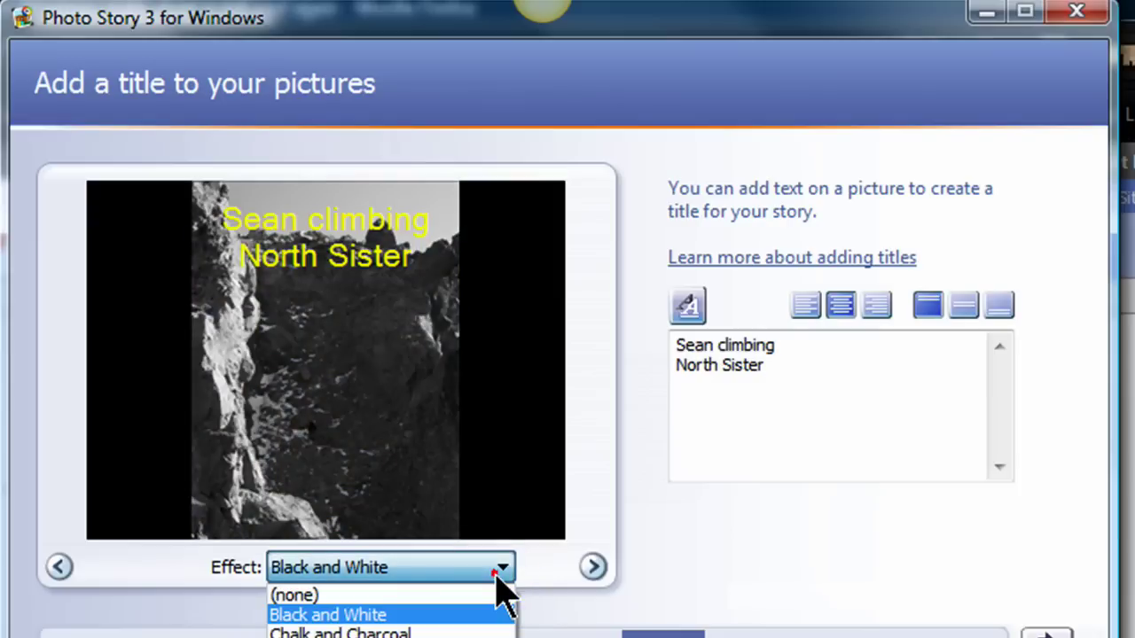
click(375, 596)
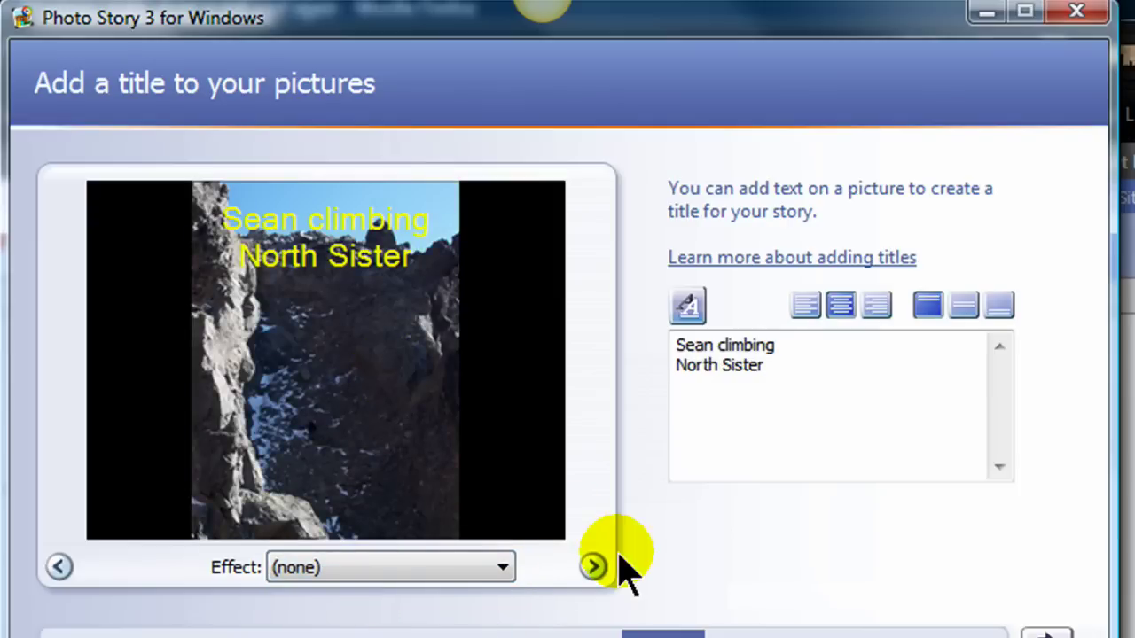
click(593, 567)
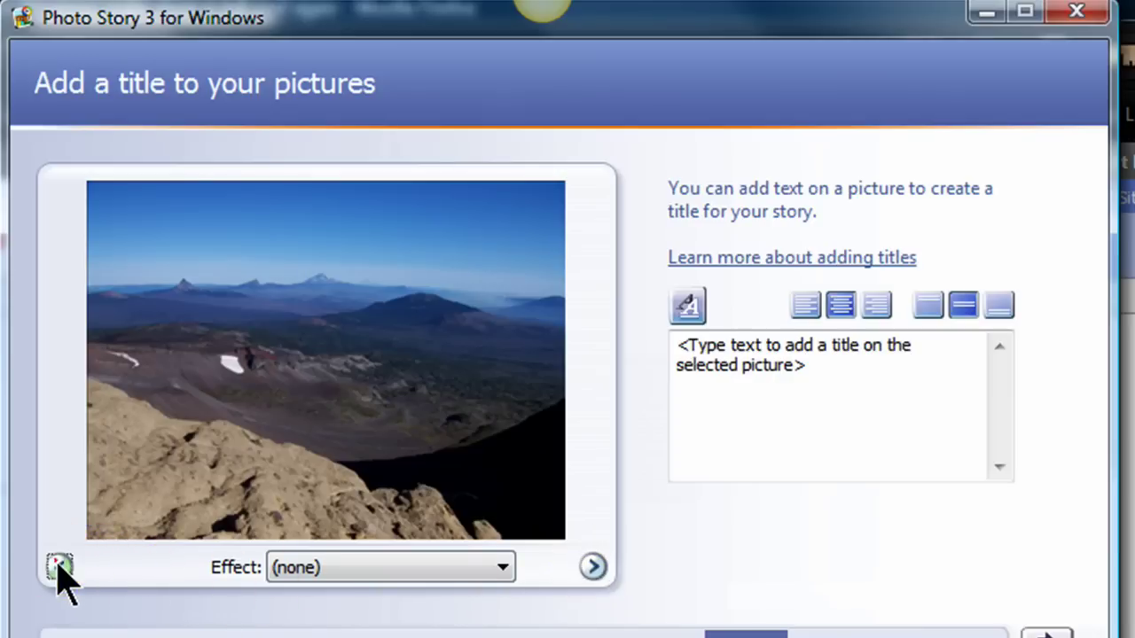
click(59, 567)
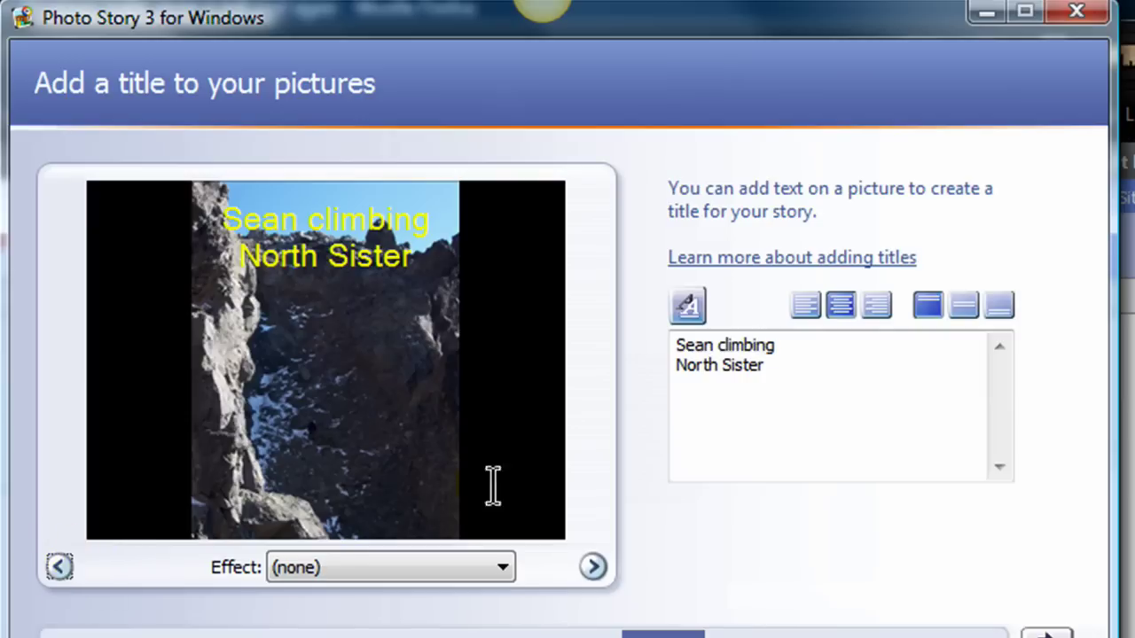
click(795, 364)
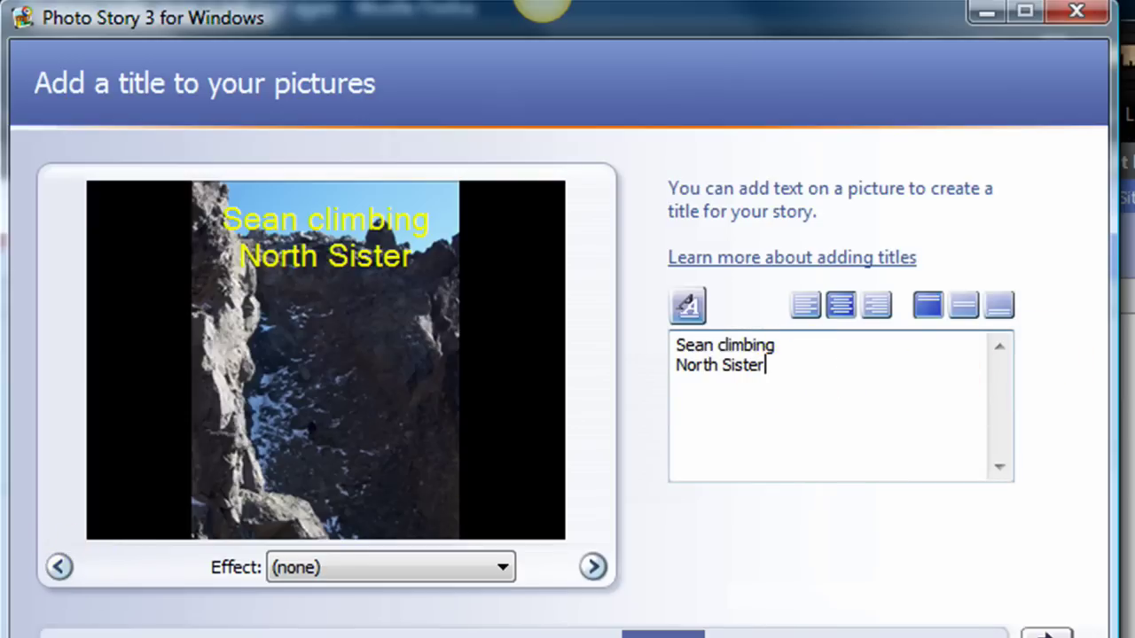
Step: Advance to the 'Narrate your pictures and customize motion' page
key(alt+n)
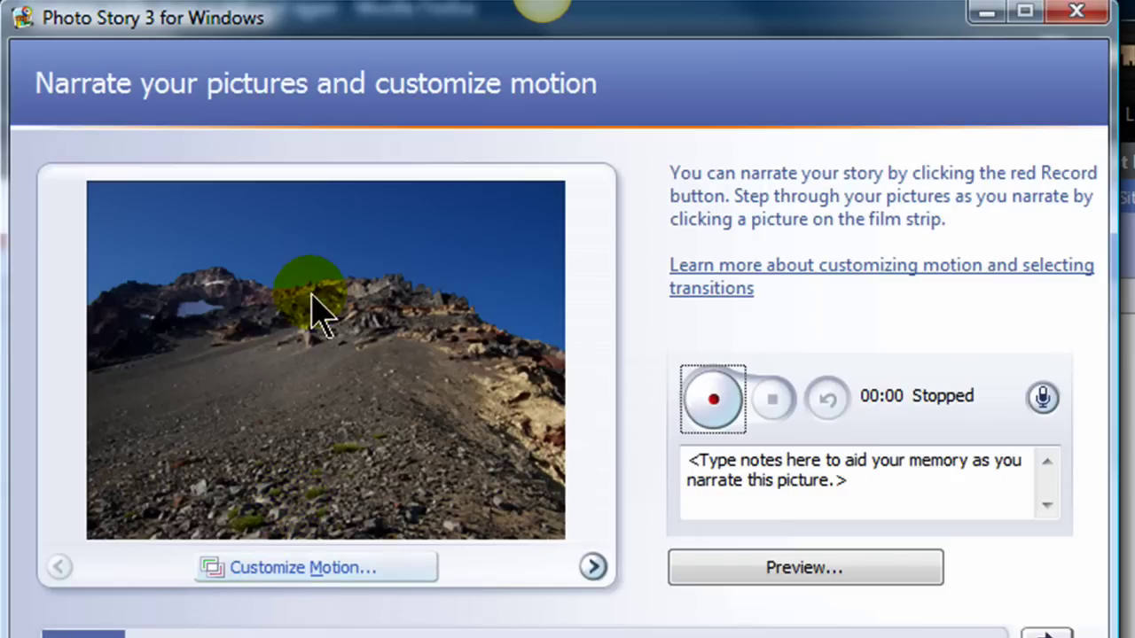
Step: Set custom motion from a 1571 x 1178 upper-left start area to the full 2848 x 2136 picture
click(314, 572)
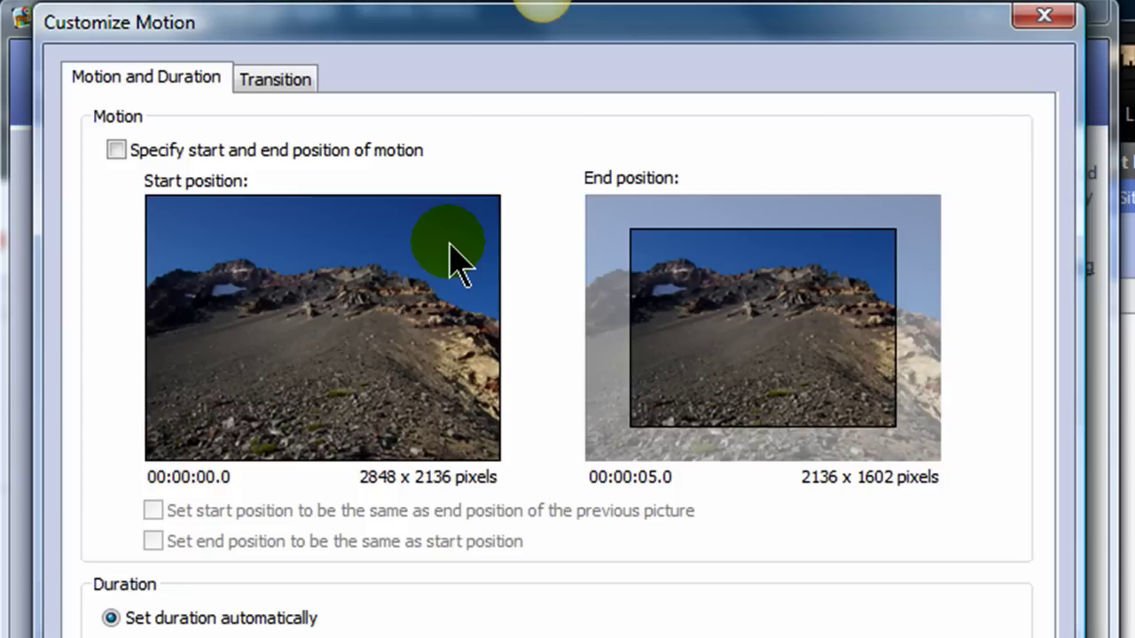
click(116, 150)
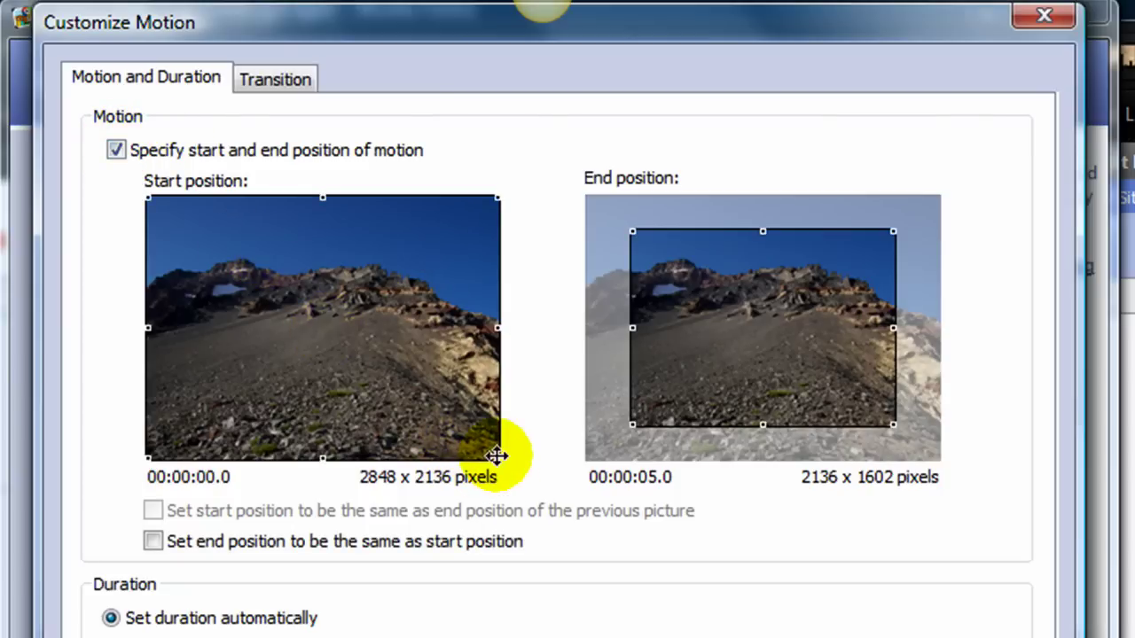
drag(498, 457, 331, 337)
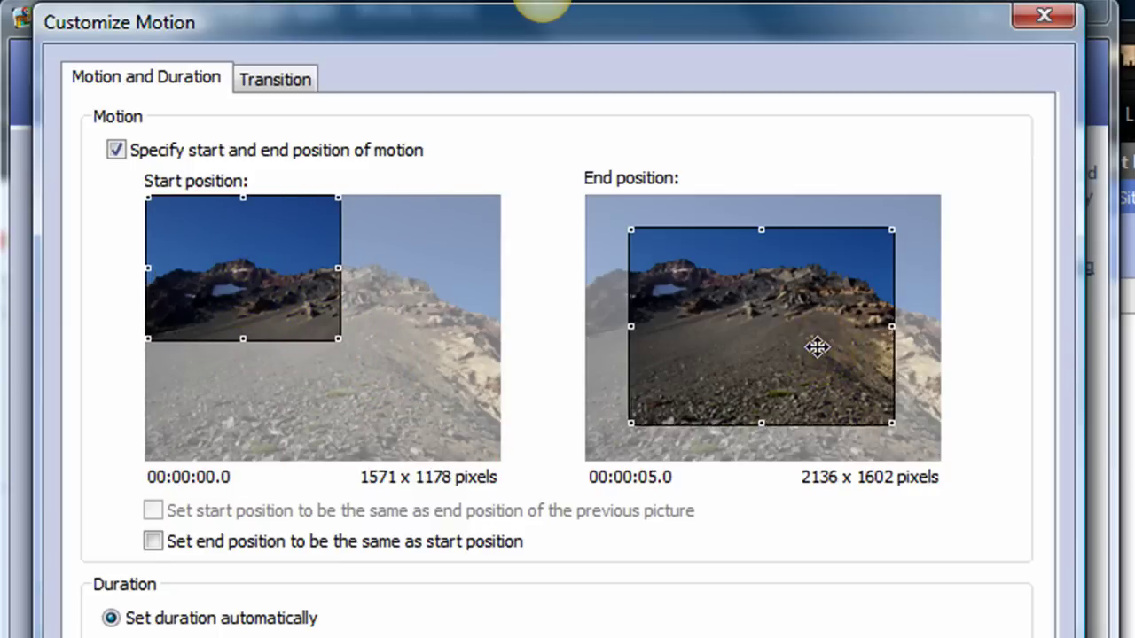
drag(816, 346, 773, 310)
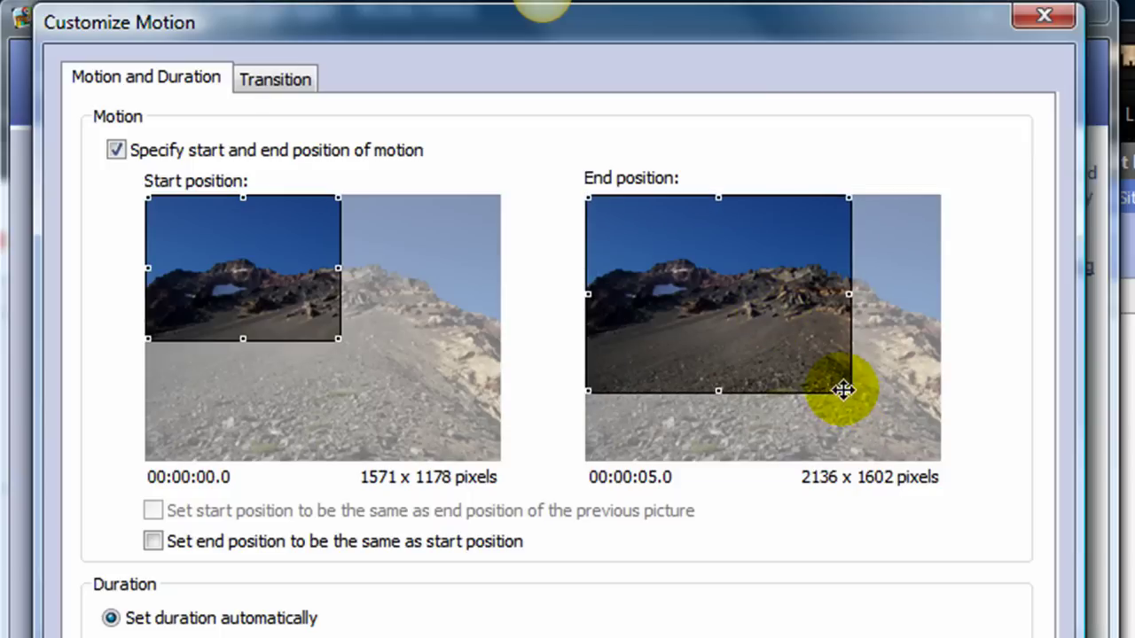
drag(849, 390, 928, 456)
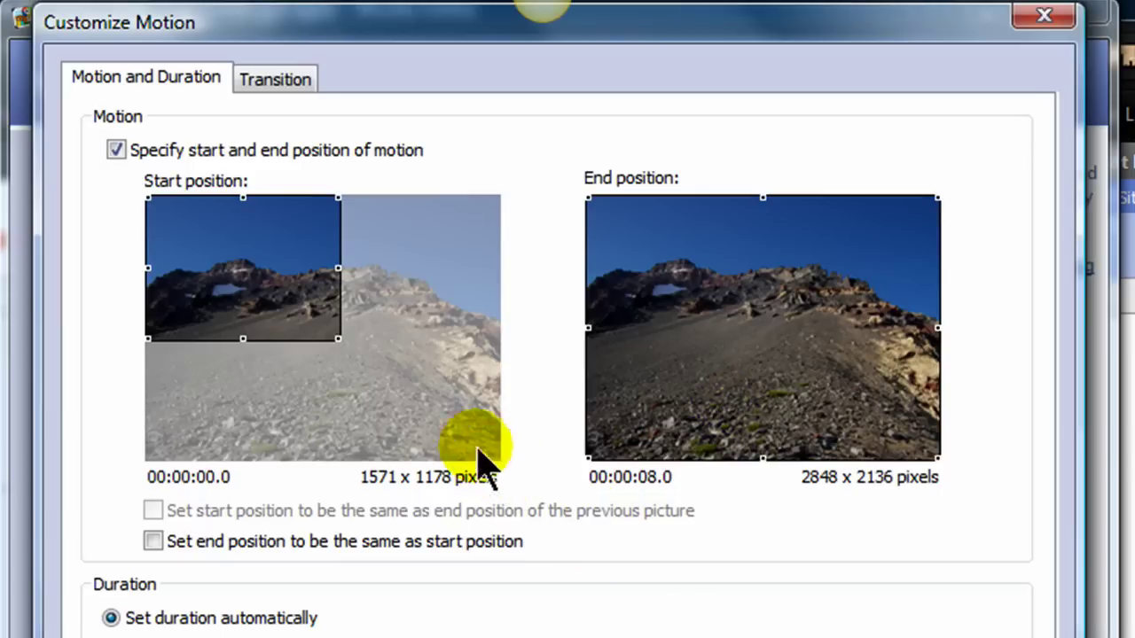
click(306, 296)
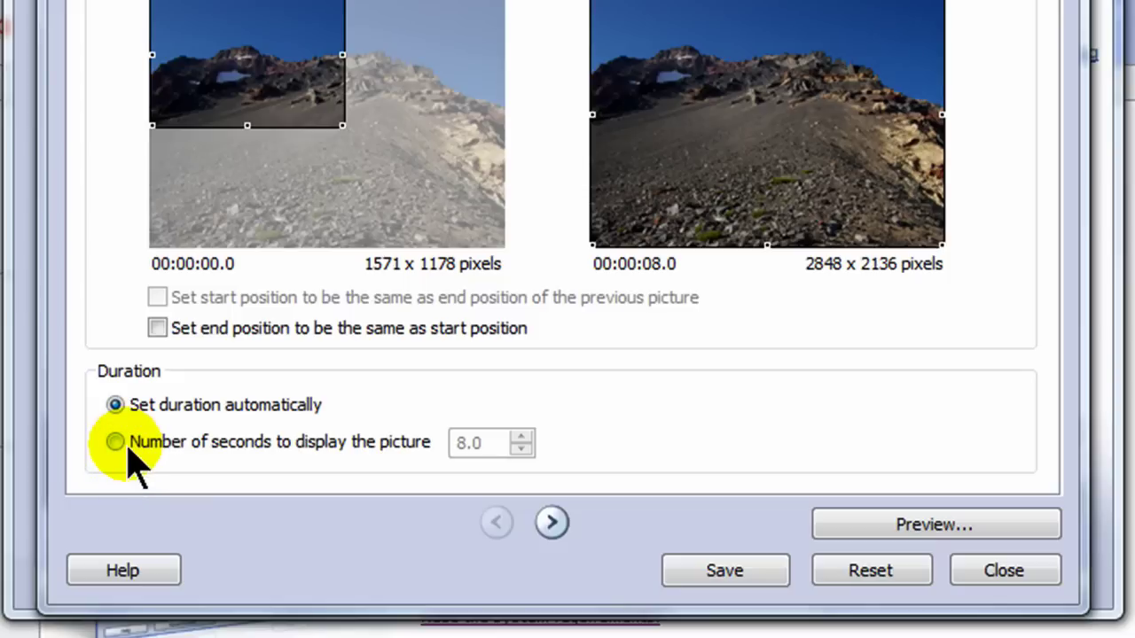
click(115, 442)
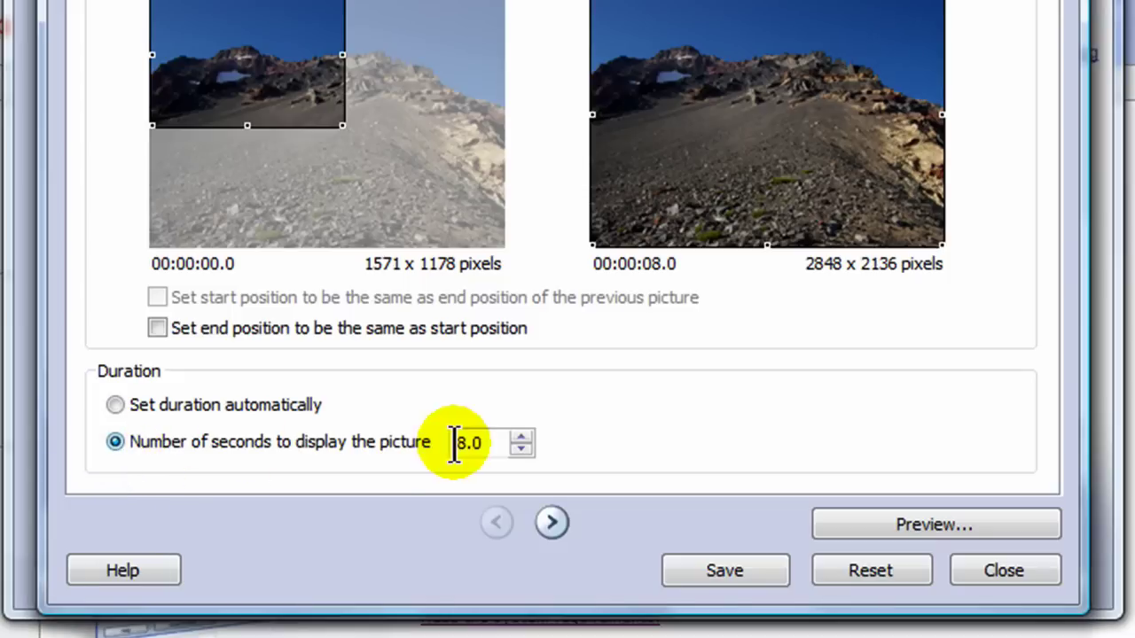
click(119, 405)
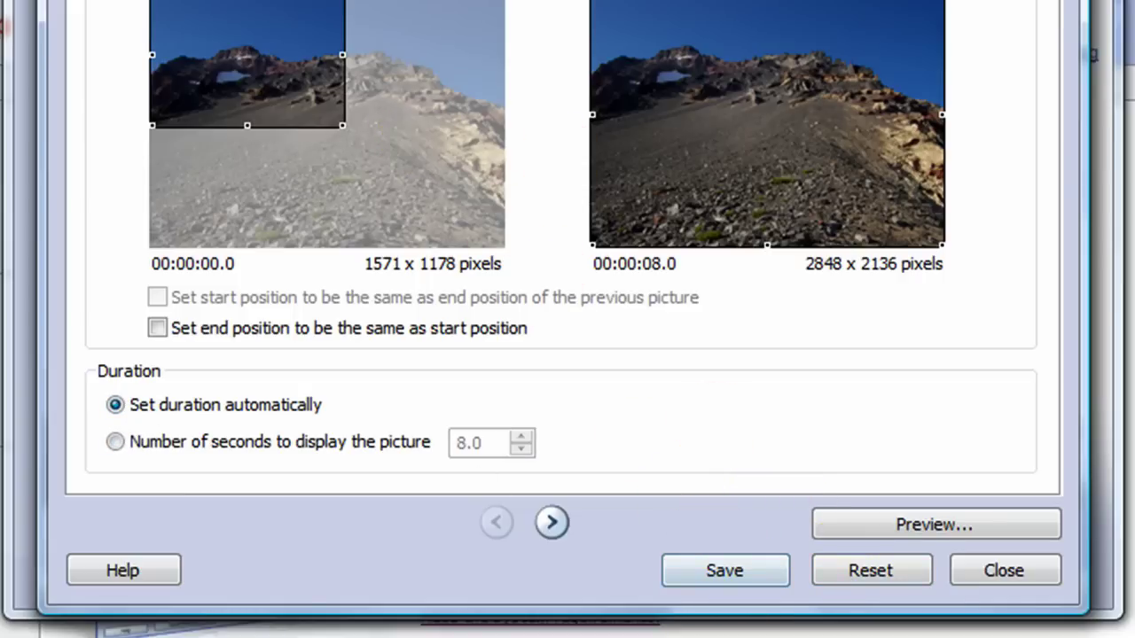
Step: Give the rocky slope picture a Cross Fade transition and close Customize Motion
click(275, 81)
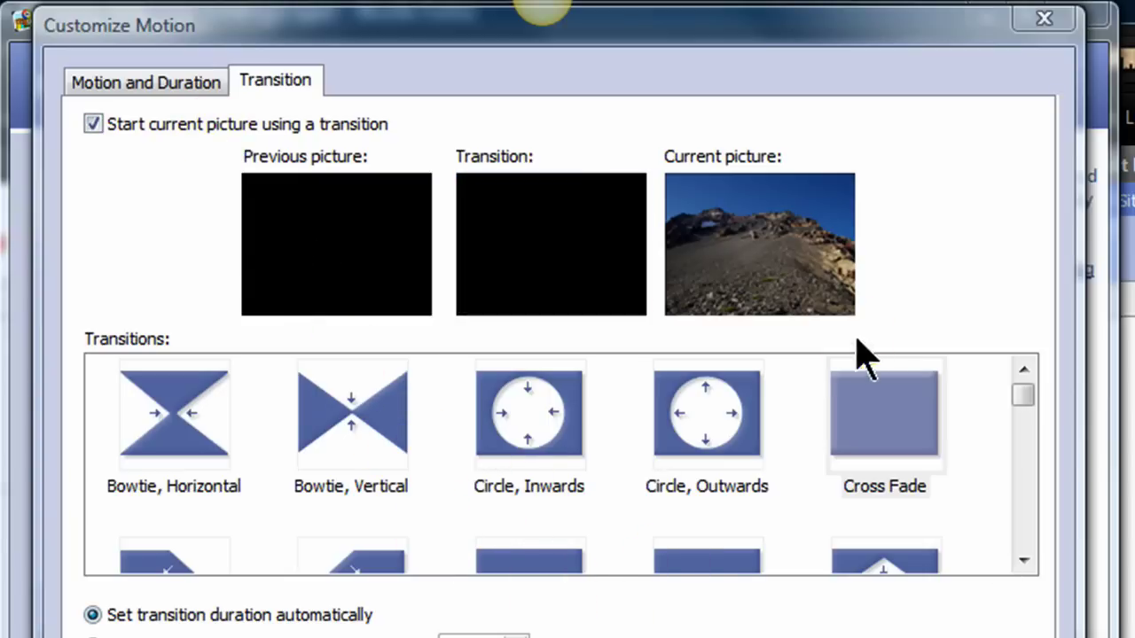
click(939, 436)
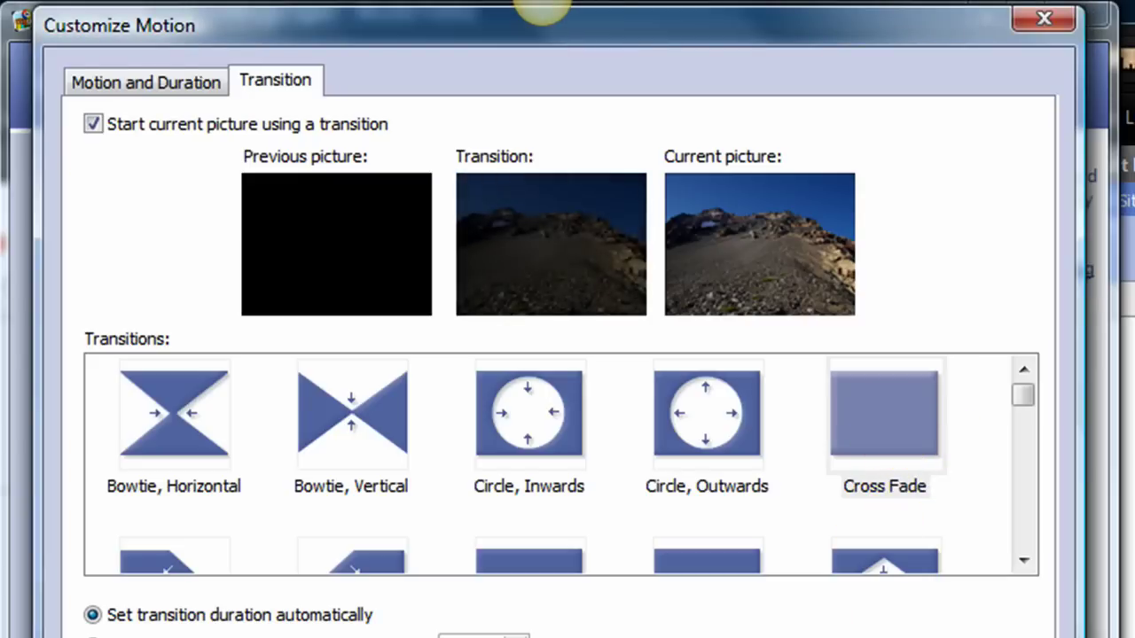
key(Escape)
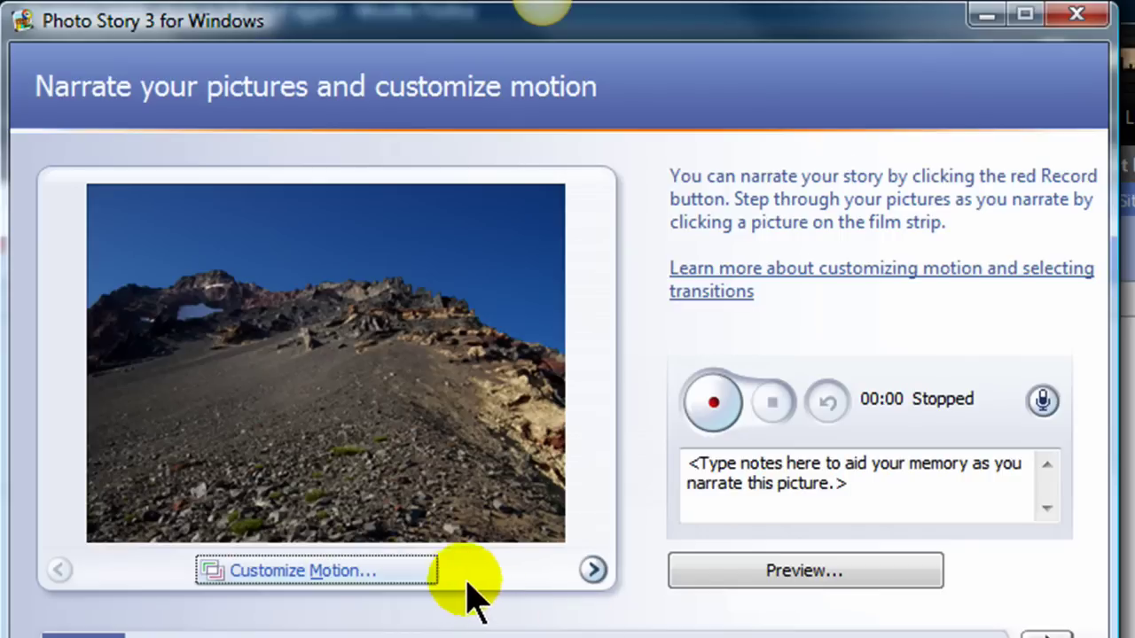
Step: Advance to the Add background music page
key(alt+n)
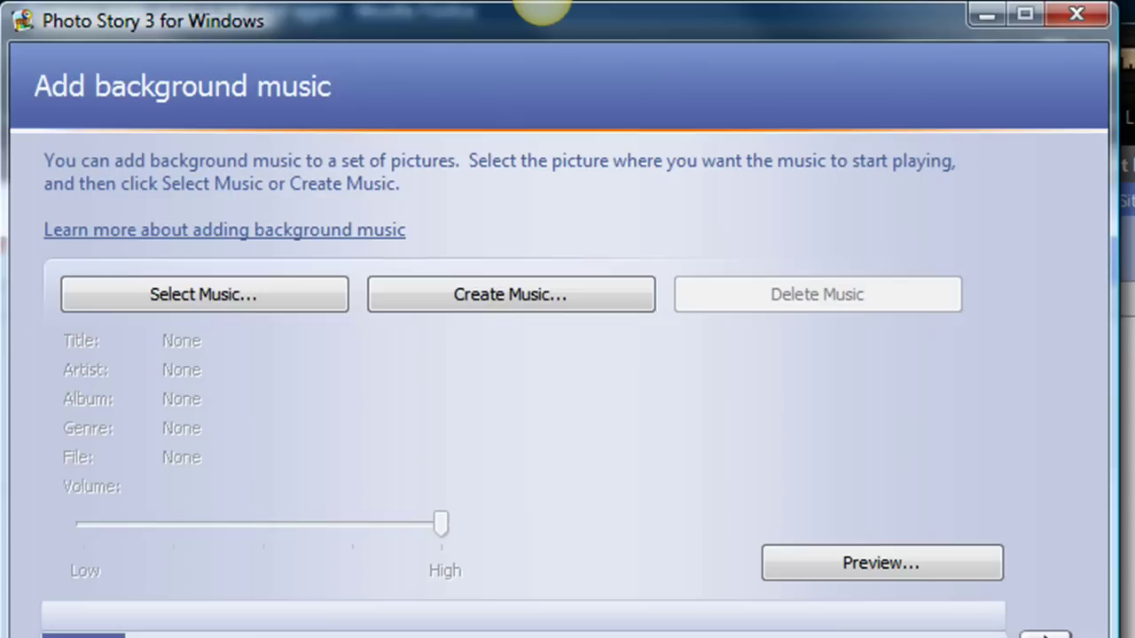
click(211, 298)
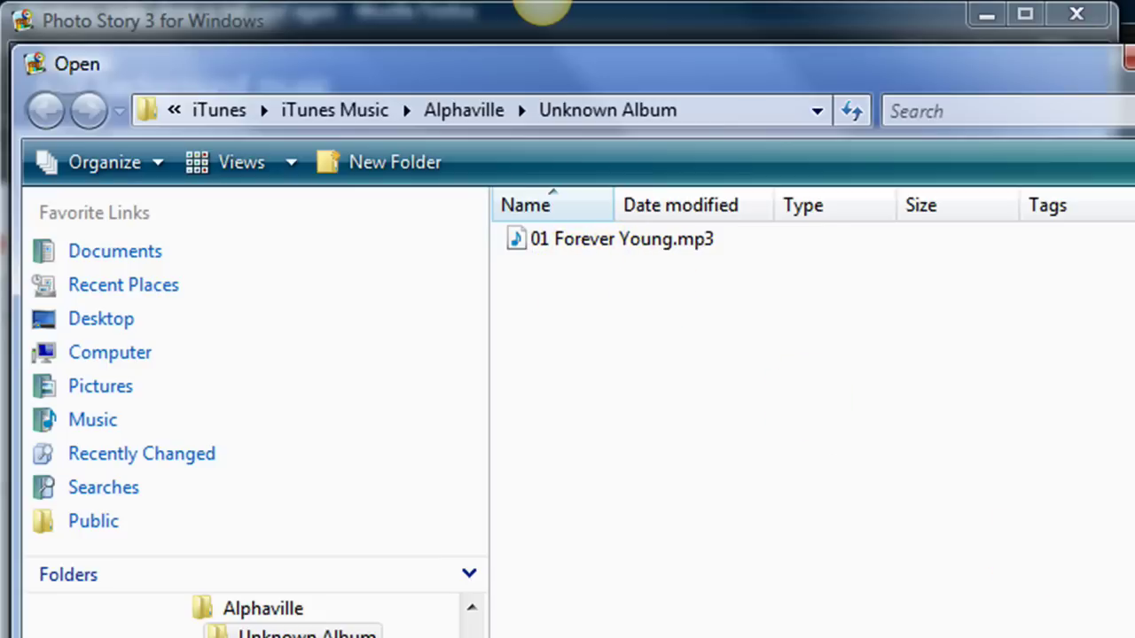
key(Escape)
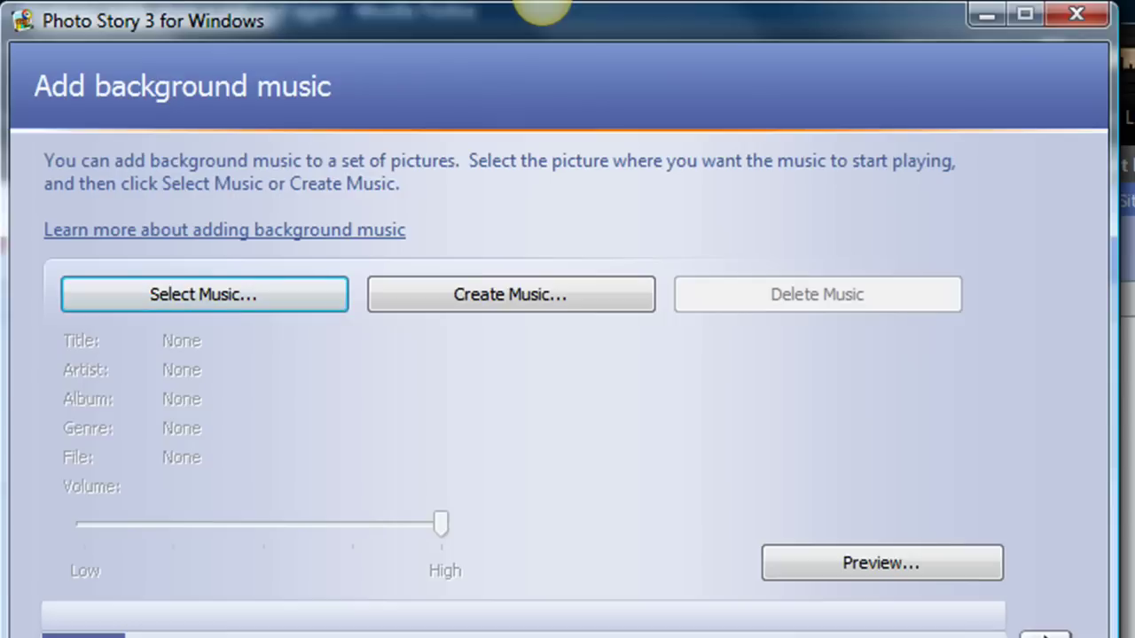
Step: Create custom music: Rock genre, 80s Rock style, Electric Guitar band and Tense mood
click(494, 300)
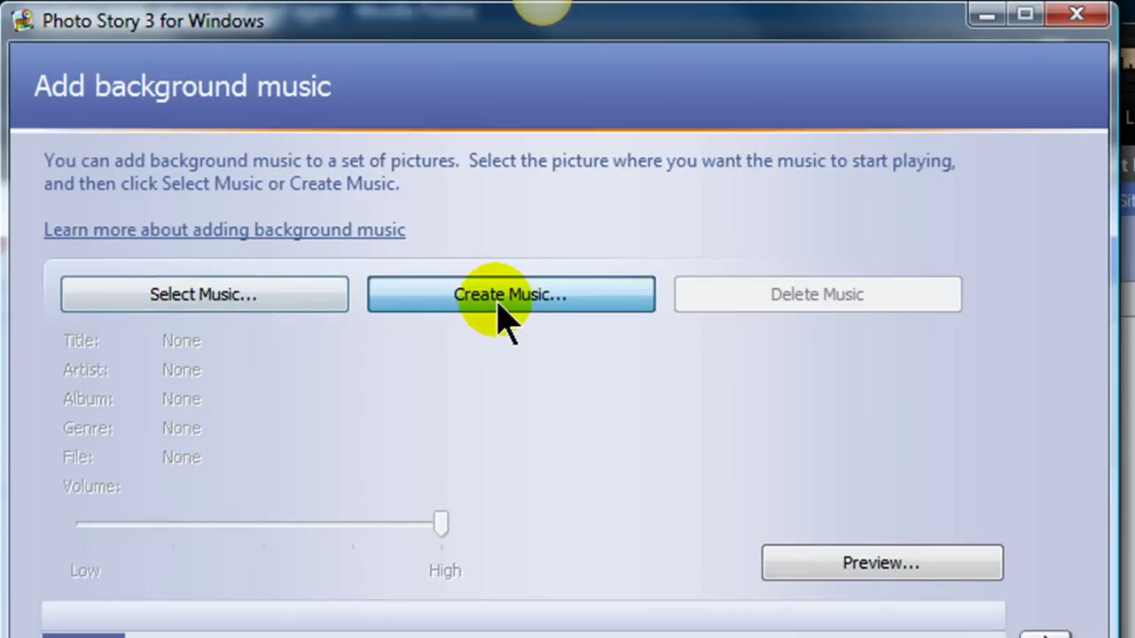
click(502, 312)
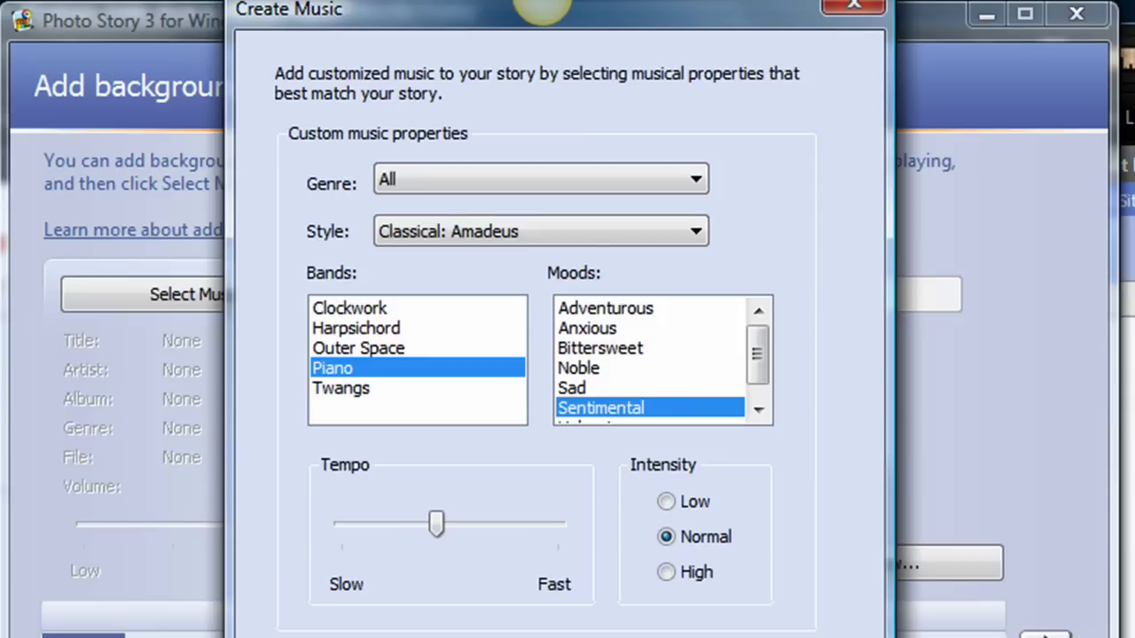
click(694, 180)
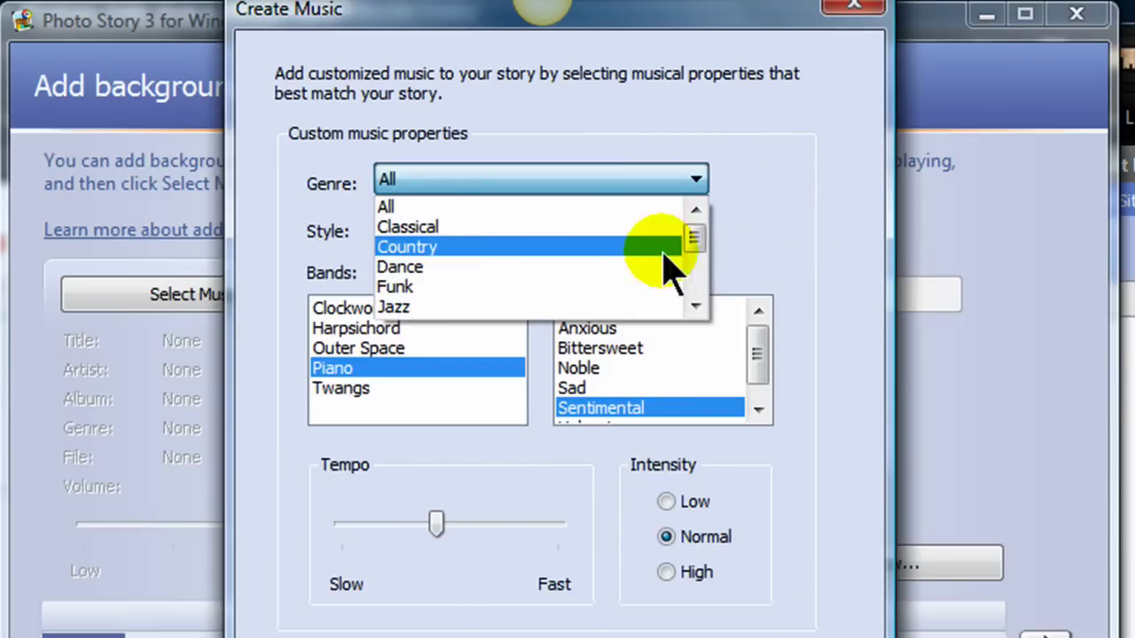
drag(697, 261, 694, 274)
click(542, 288)
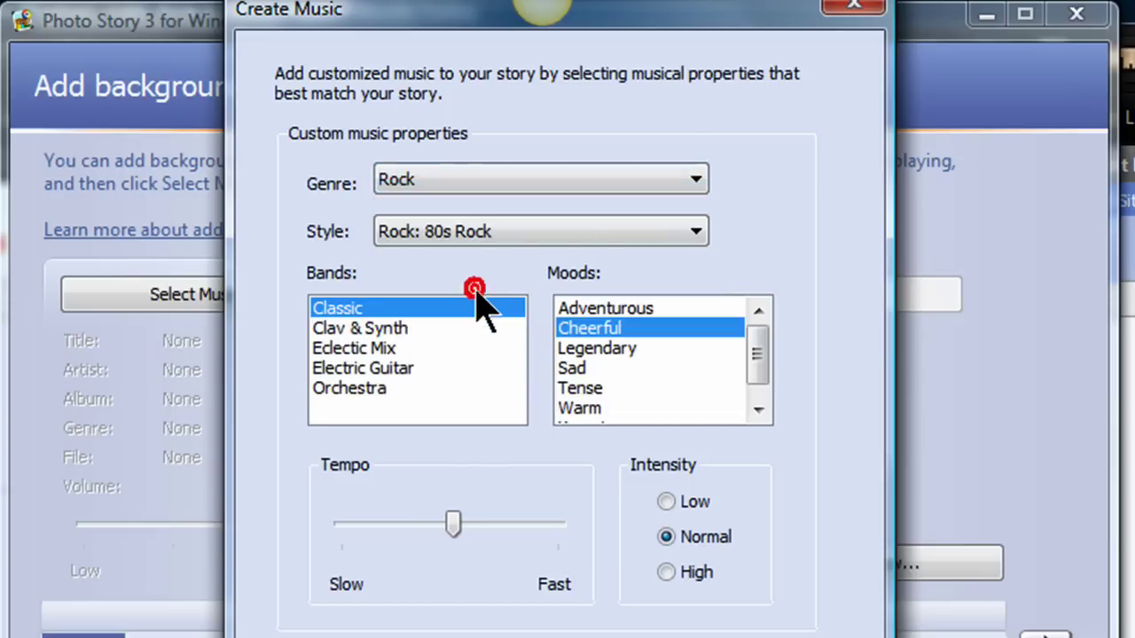
click(586, 233)
click(584, 234)
click(381, 348)
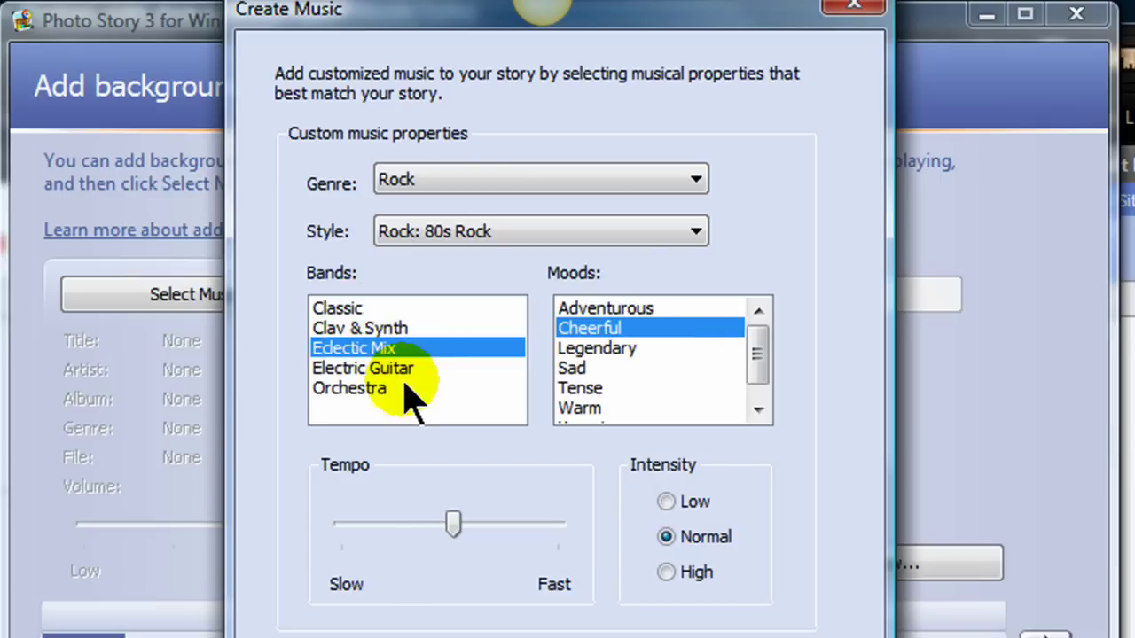
click(391, 369)
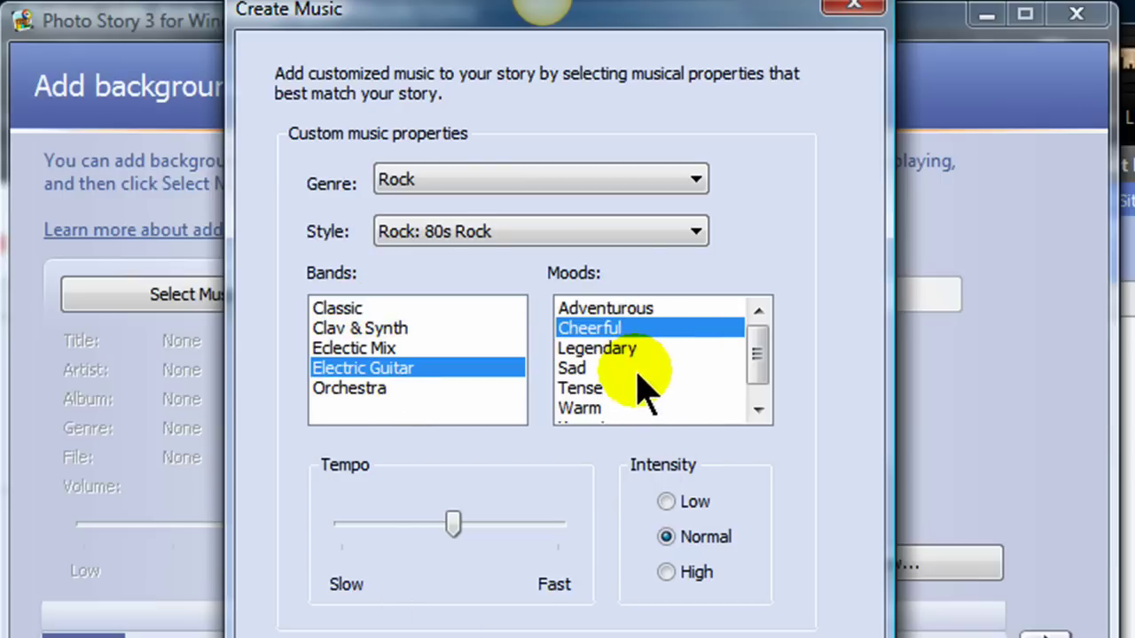
click(585, 390)
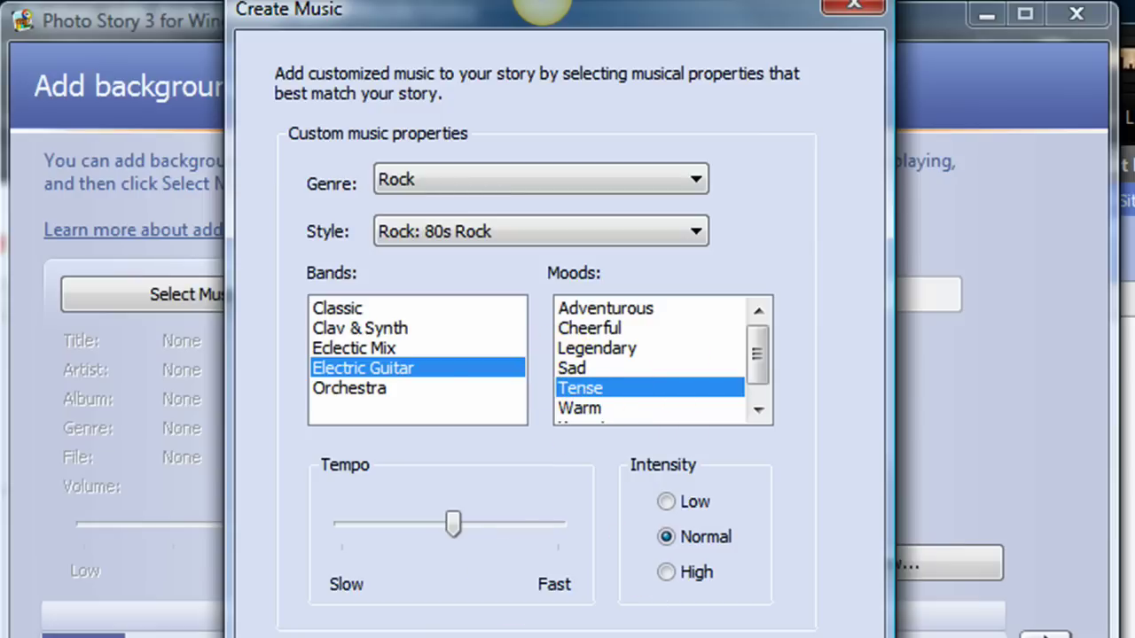
key(Return)
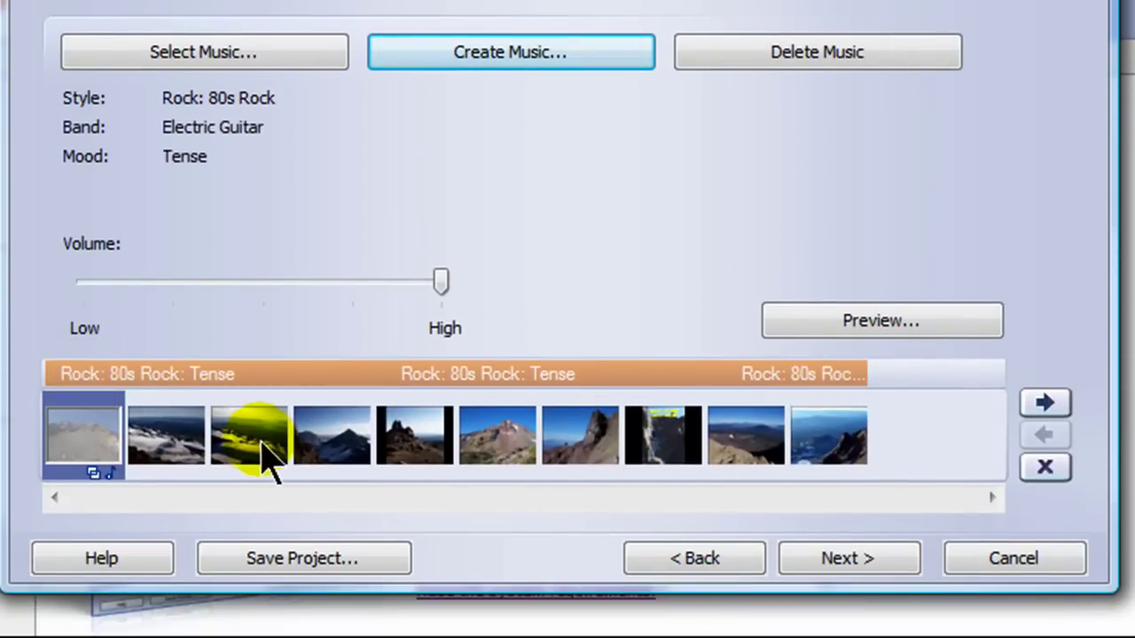
Step: Move a slope picture earlier in the filmstrip, then go on to the Save your story page
drag(240, 442, 156, 440)
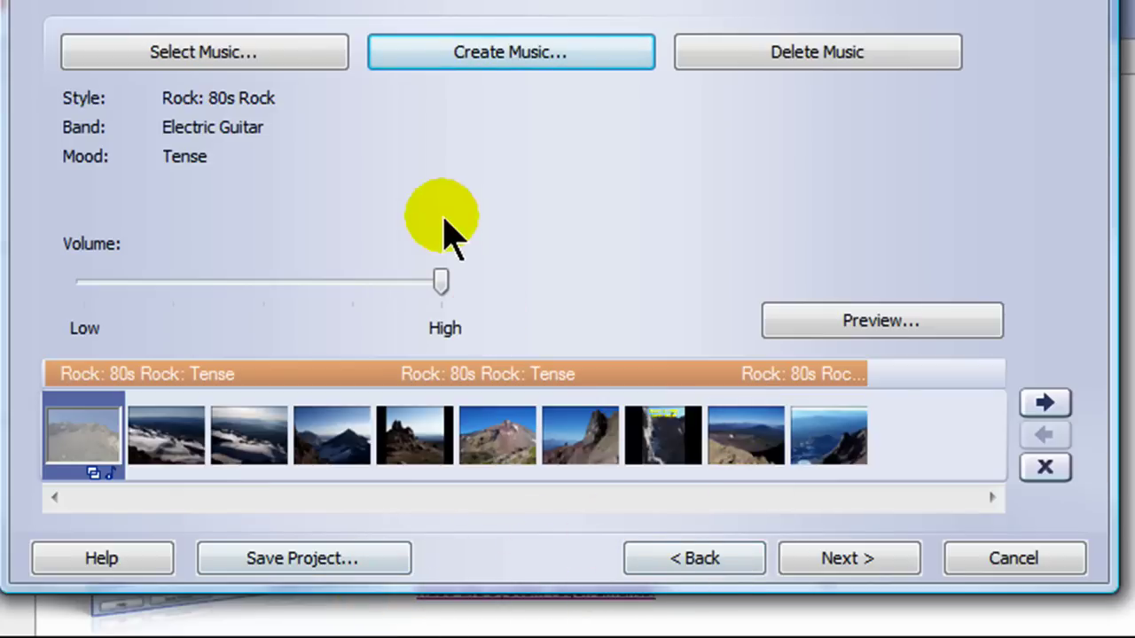
click(843, 567)
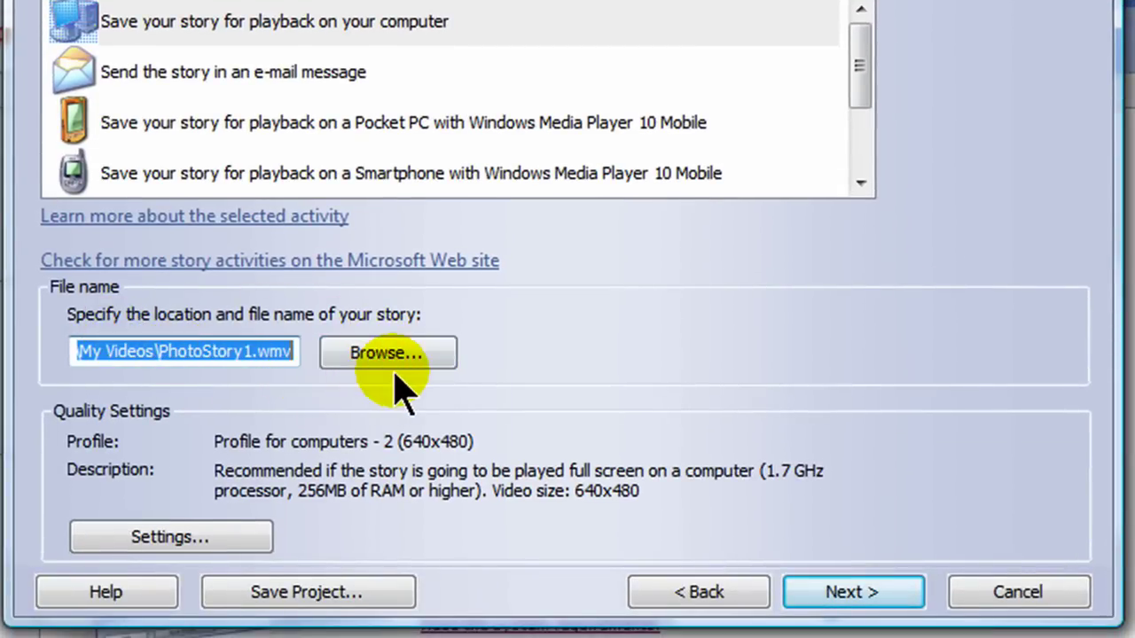
Step: Choose the Desktop folder as the save location for PhotoStory1.wmv
click(410, 359)
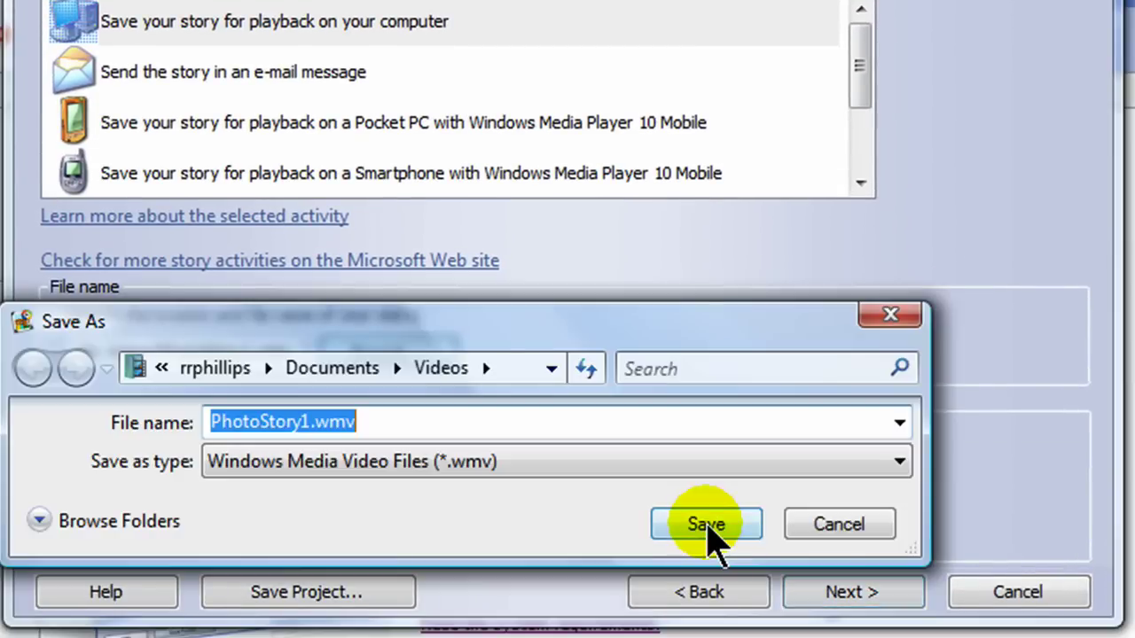
click(39, 524)
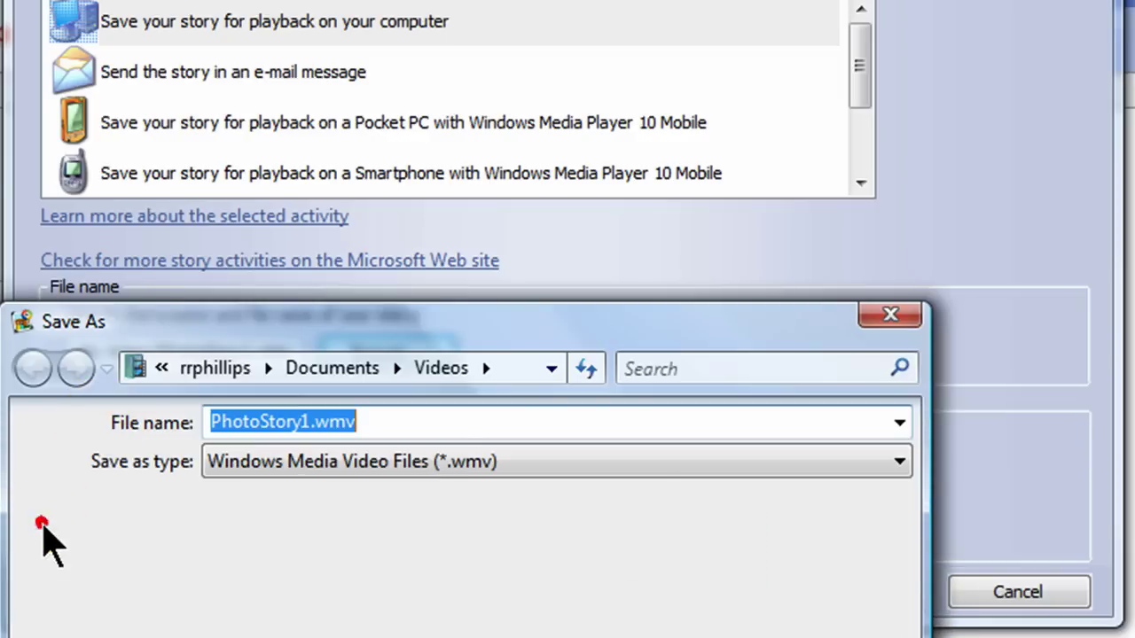
click(62, 581)
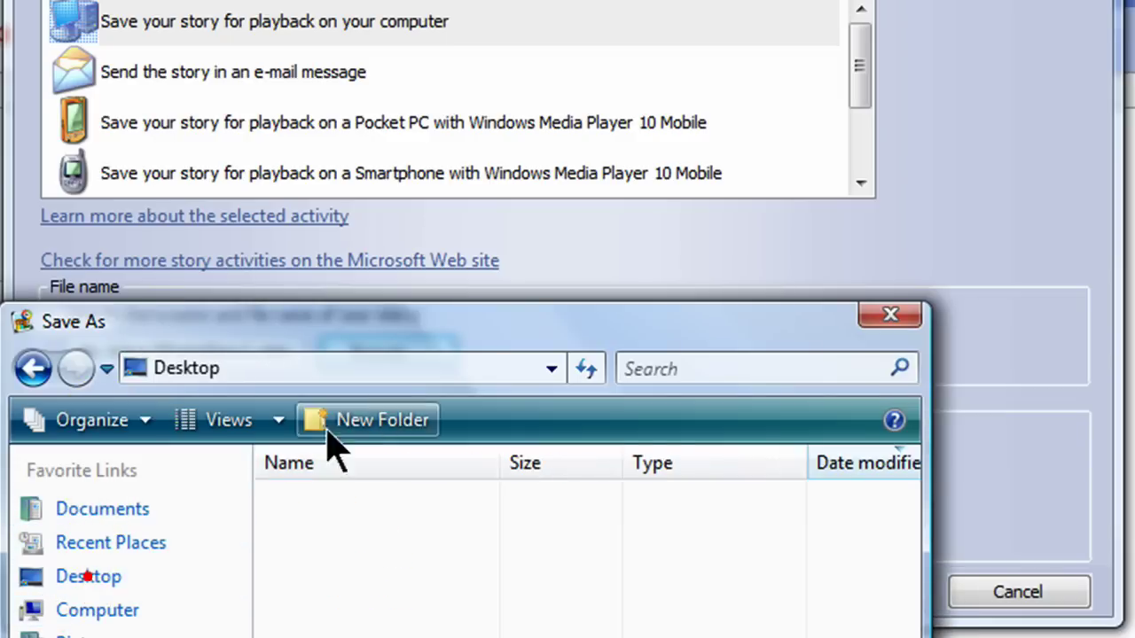
drag(431, 328, 473, 62)
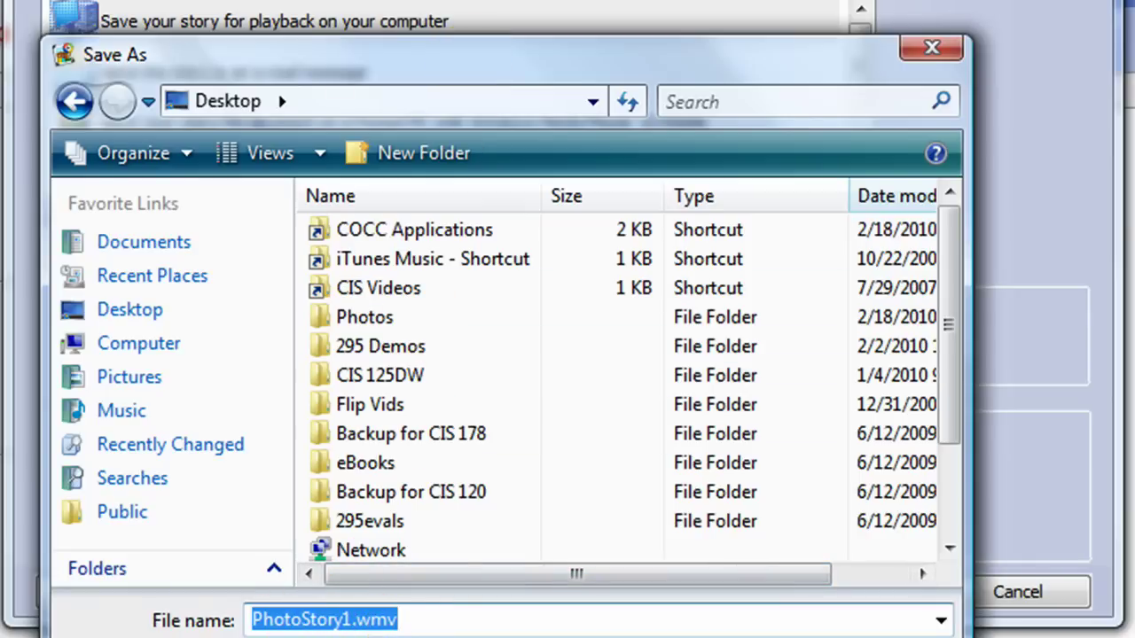
drag(471, 55, 470, 0)
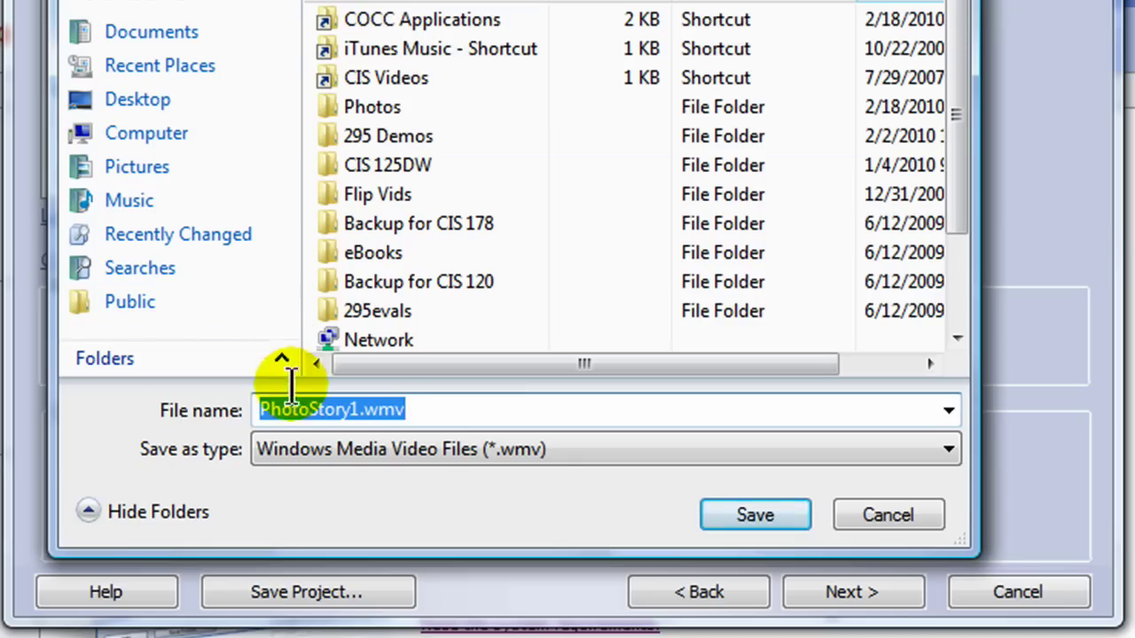
click(761, 525)
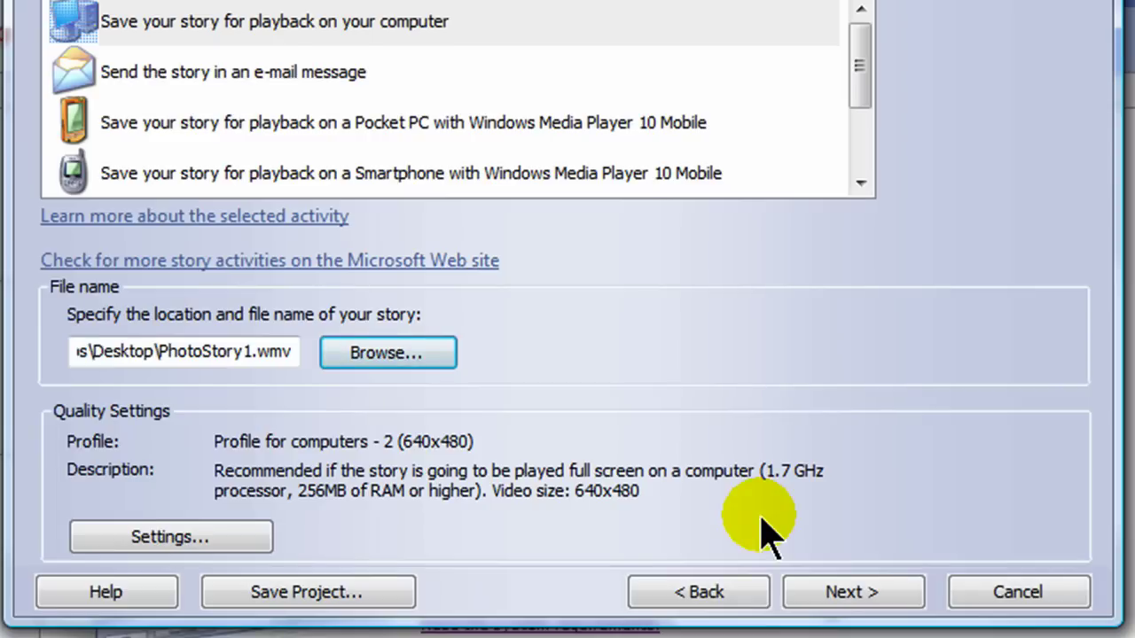
Step: Build the story and watch the progress until PhotoStory1.wmv (2.84 MB) is created
click(856, 594)
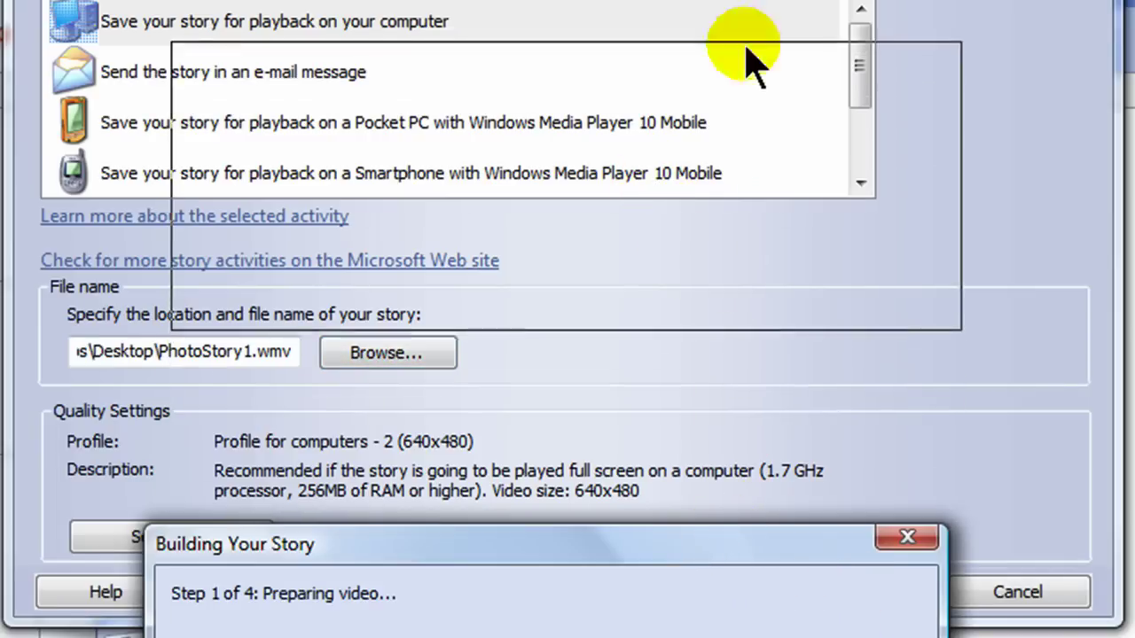
drag(732, 552, 749, 39)
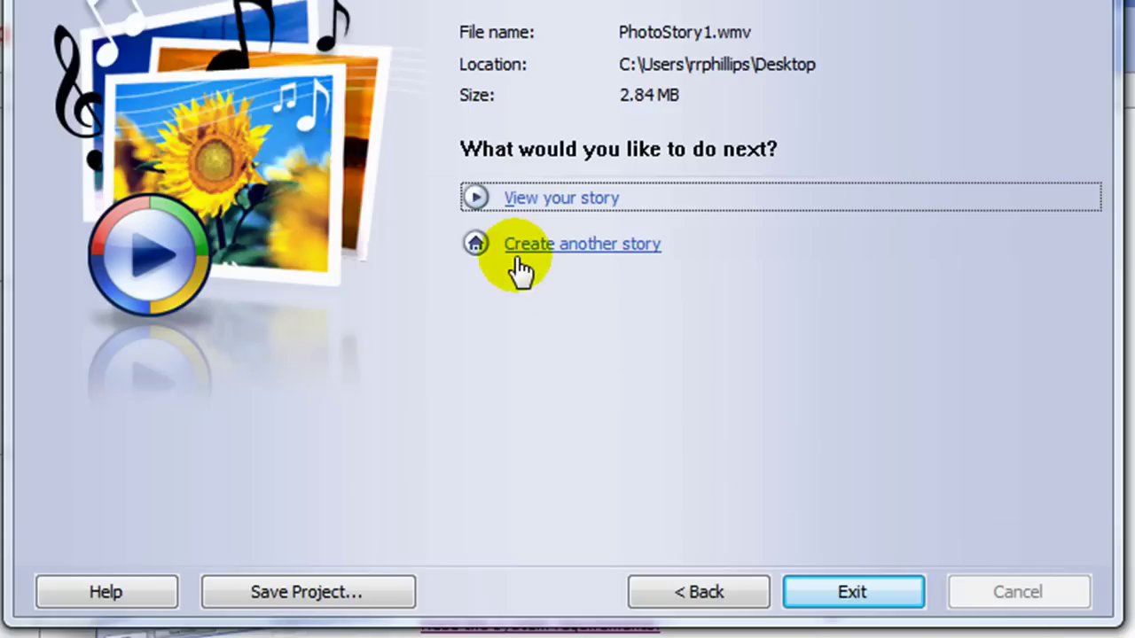
Step: Play PhotoStory1 in Windows Media Player at low volume and pause it at 00:45
click(529, 211)
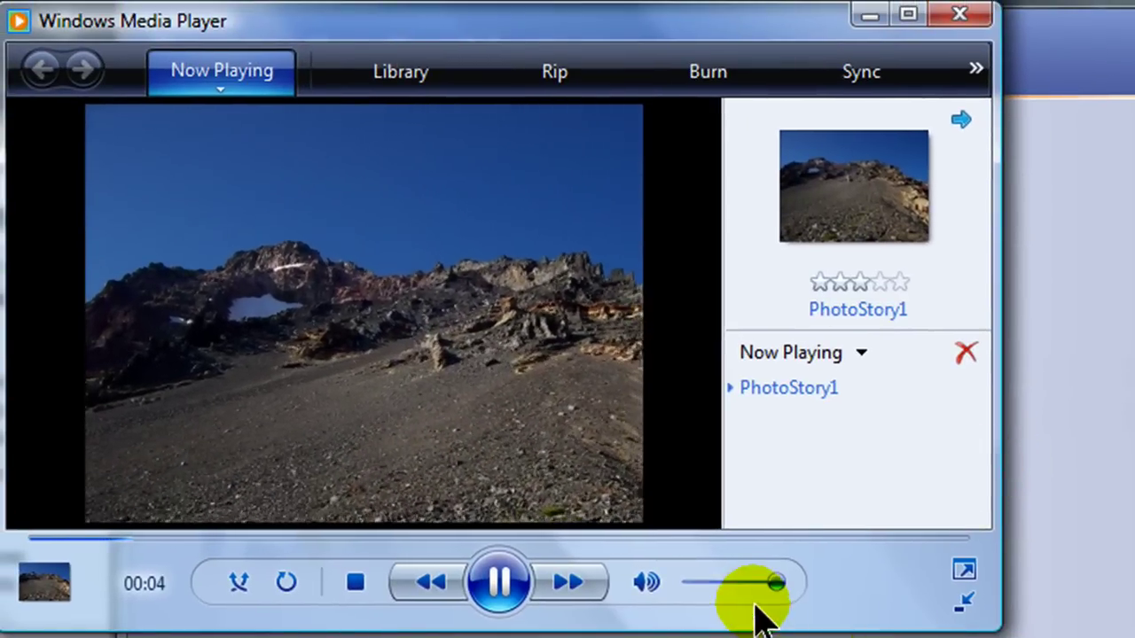
drag(775, 587, 689, 593)
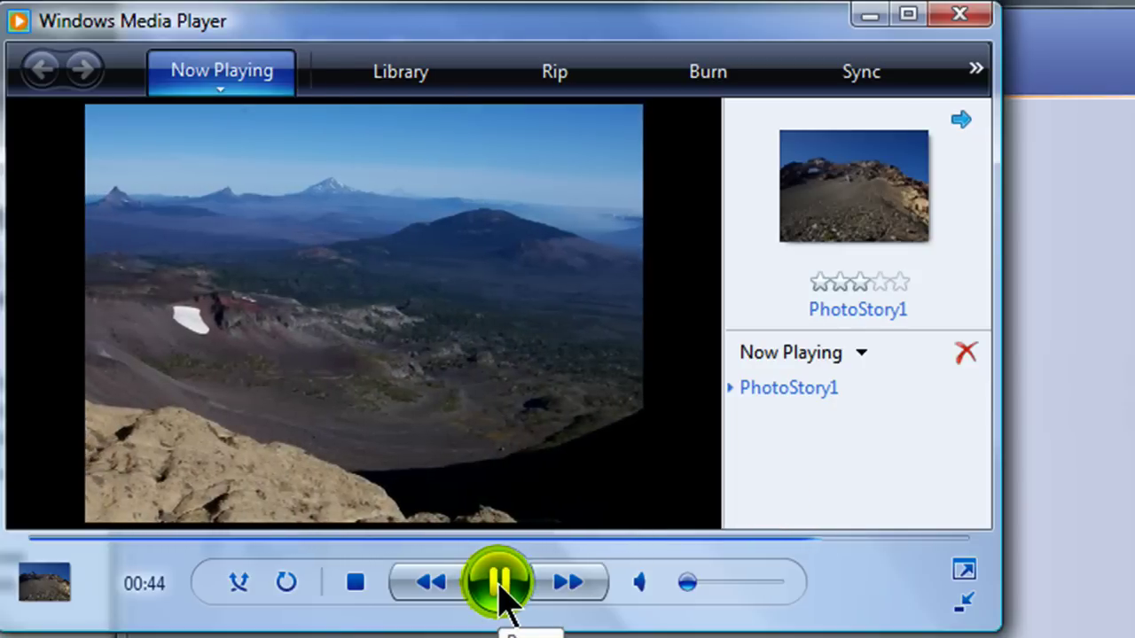
click(500, 589)
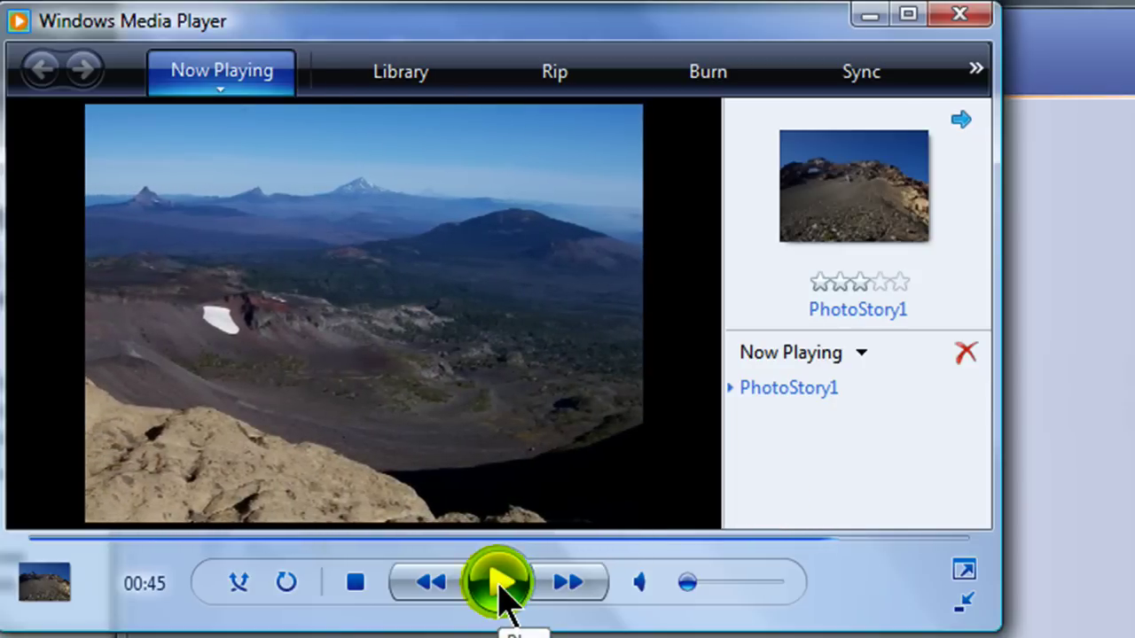